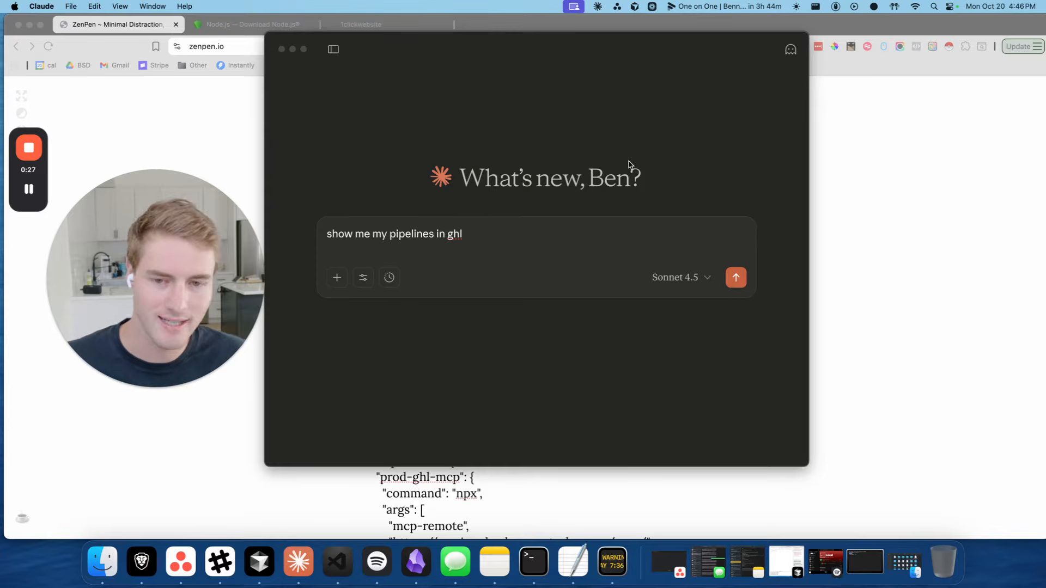
# Send 'show me my pipelines in ghl' to Claude in a new chat
pyautogui.click(468, 237)
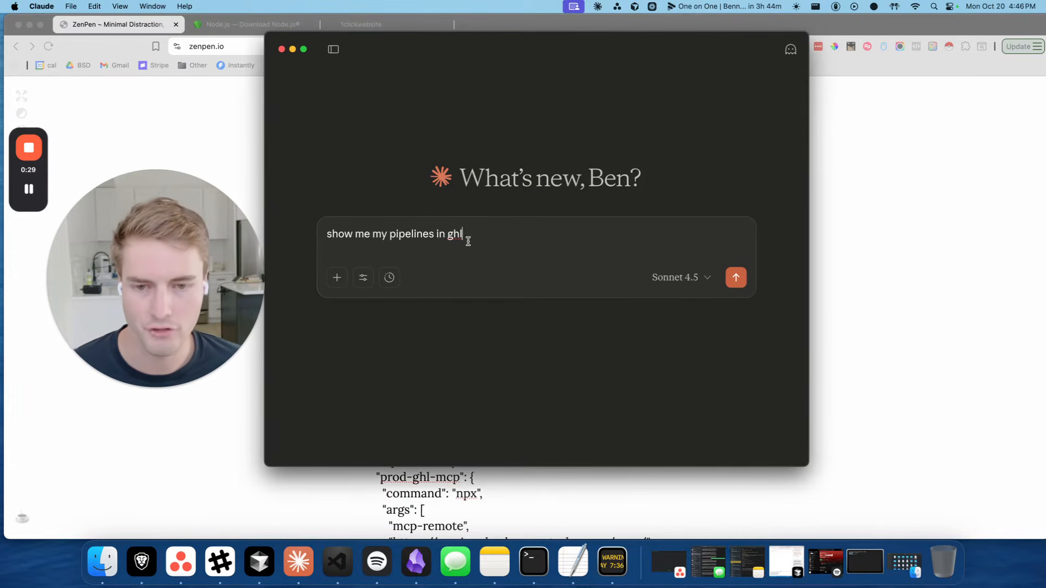
pyautogui.moveTo(567, 41); pyautogui.dragTo(558, 39)
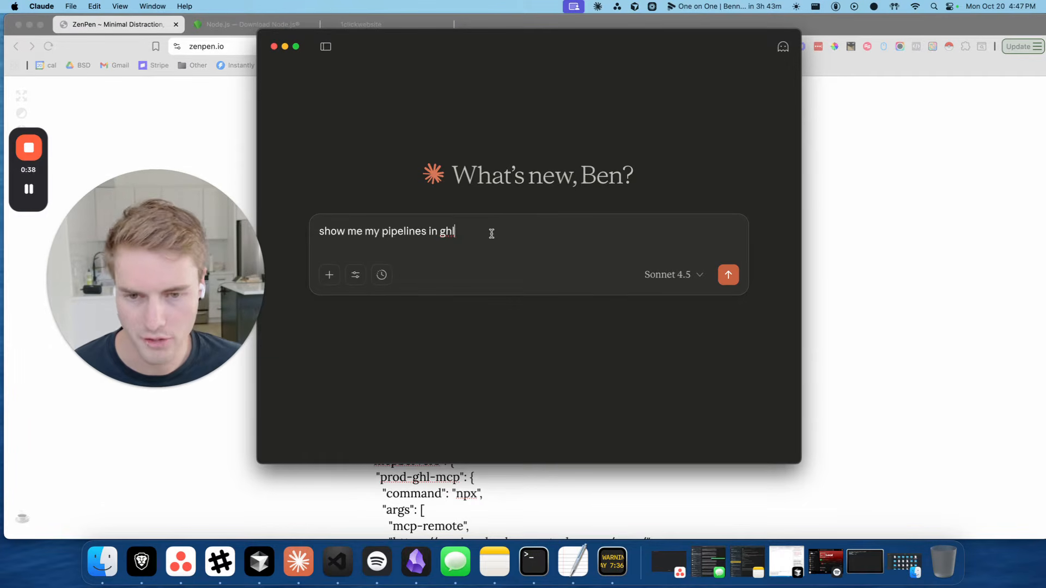
pyautogui.press('Return')
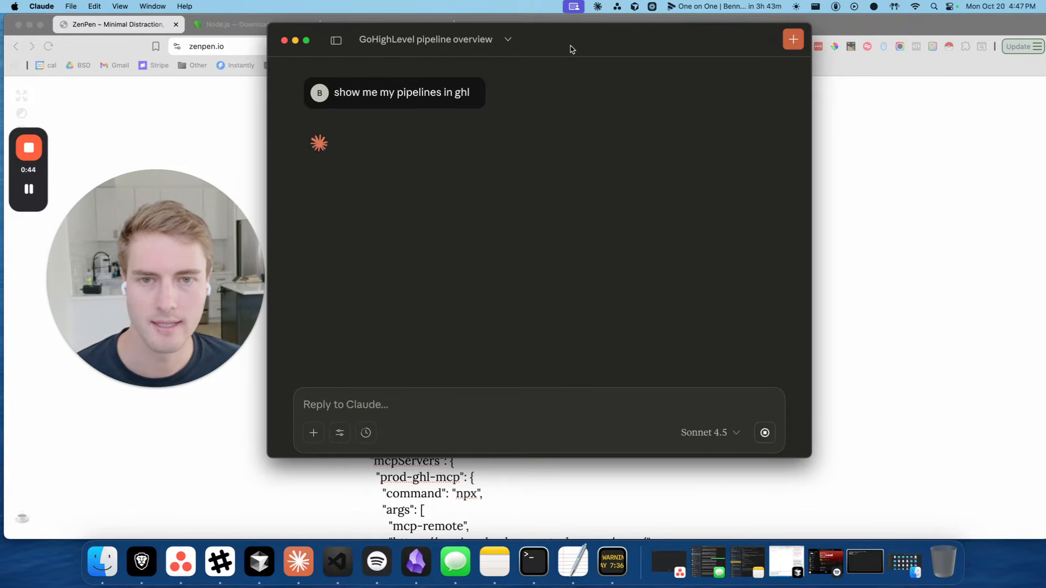
# Read Claude's reply listing the Warm Leads pipeline's 8 stages, then minimize Claude
pyautogui.moveTo(570, 46)
pyautogui.mouseDown()
pyautogui.moveTo(551, 46)
pyautogui.moveTo(564, 48)
pyautogui.mouseUp()
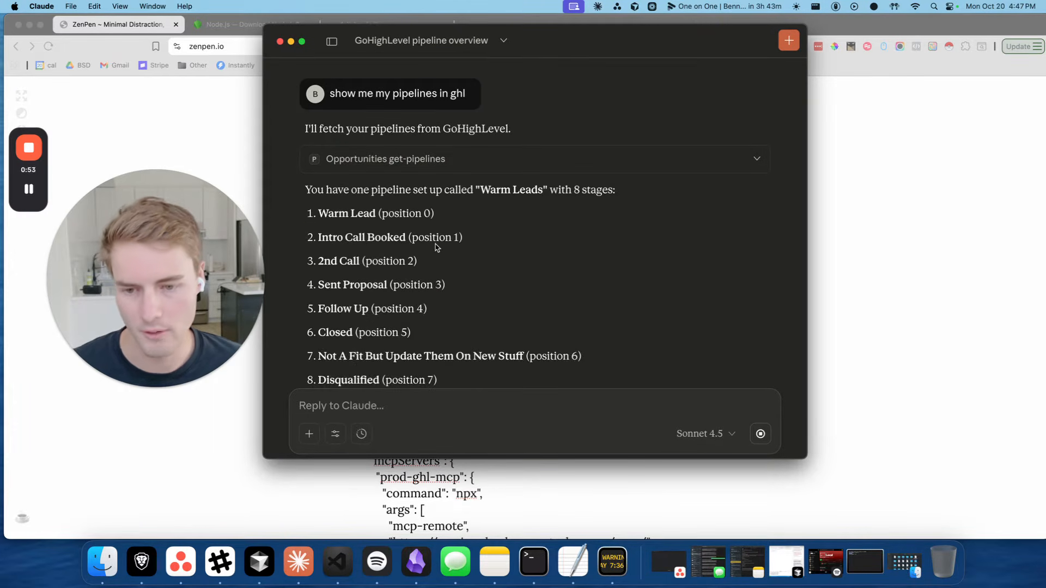
pyautogui.scroll(4, 472, 243)
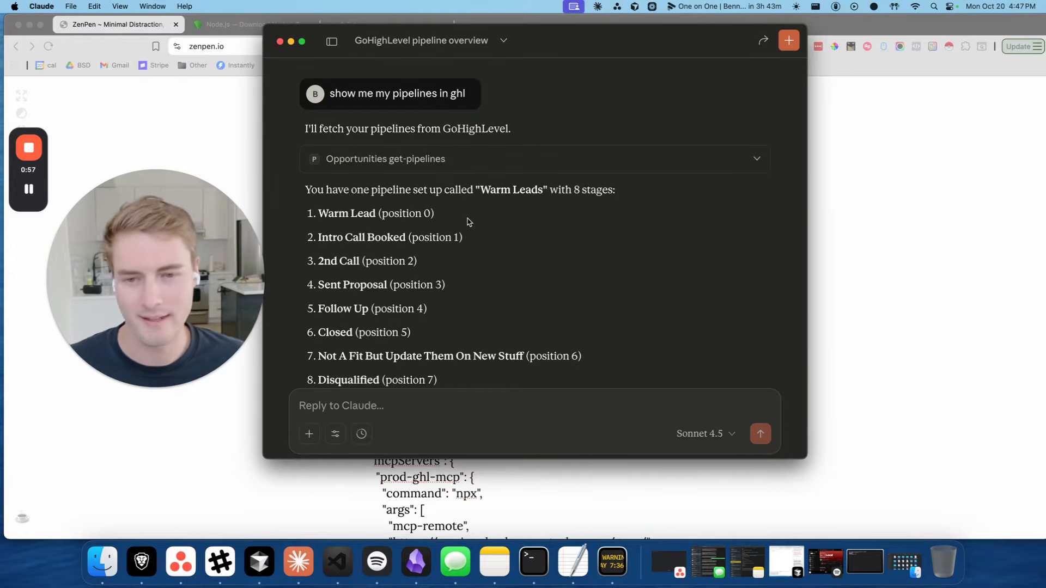
pyautogui.click(291, 41)
# Review the install guide's Why? paragraph and Step 1's Node.js check instruction
pyautogui.tripleClick(434, 187)
pyautogui.click(392, 137)
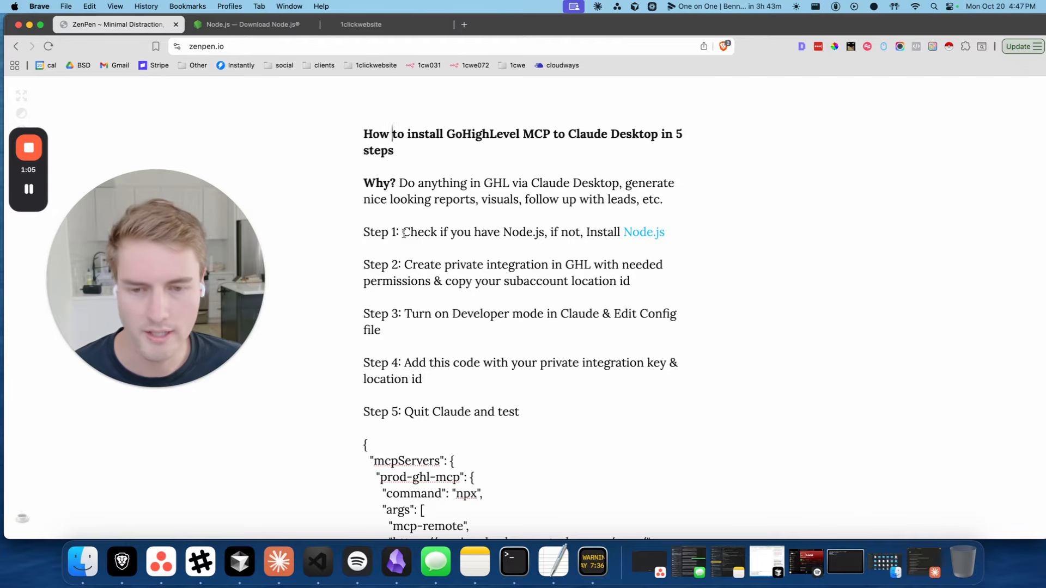
pyautogui.moveTo(404, 232); pyautogui.dragTo(618, 234)
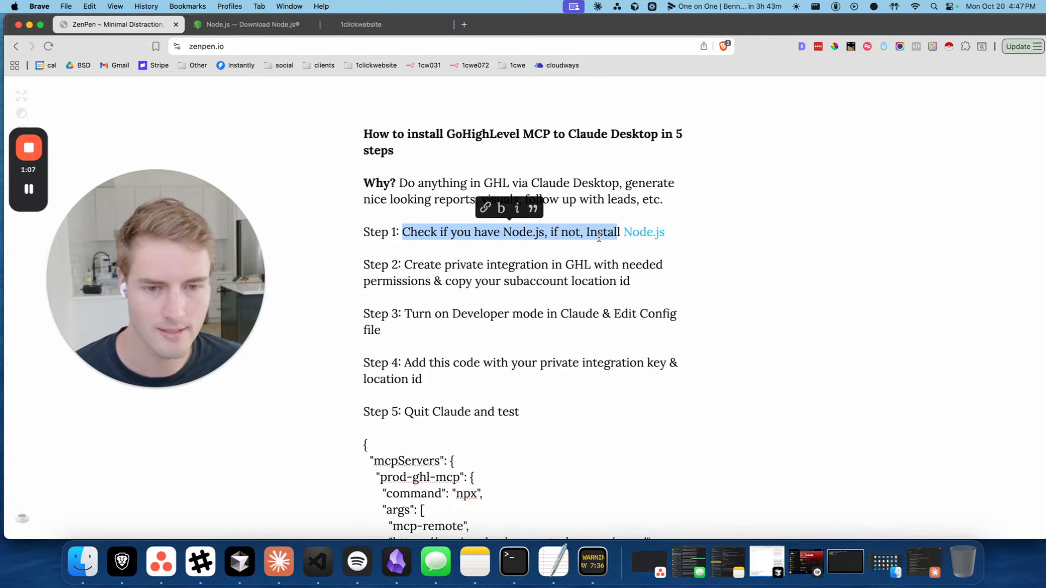
pyautogui.click(599, 234)
# Launch Terminal through Raycast and run node -v
pyautogui.hotkey('alt', 'space')
pyautogui.write('ter')
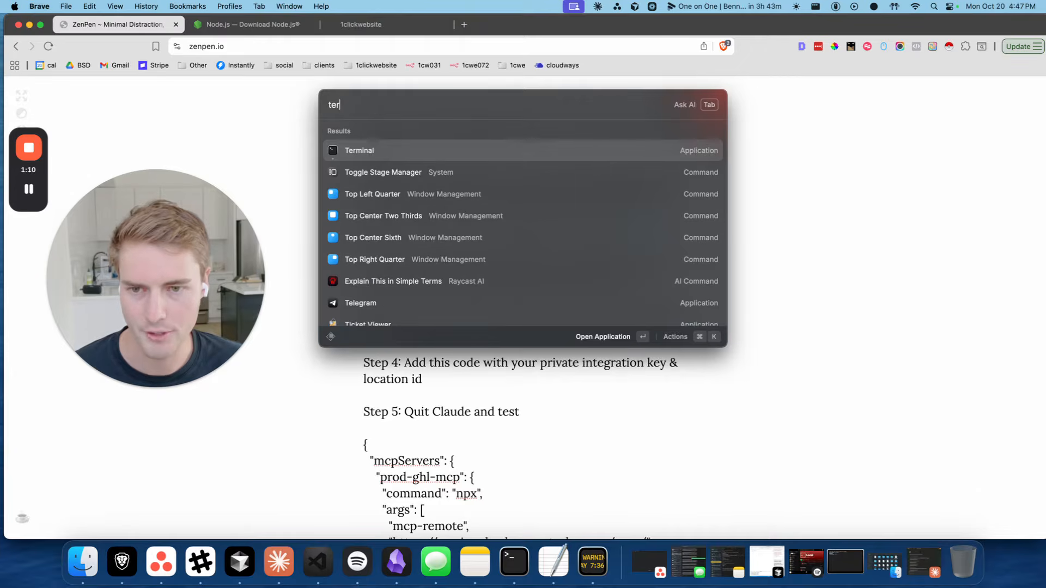
pyautogui.press('Return')
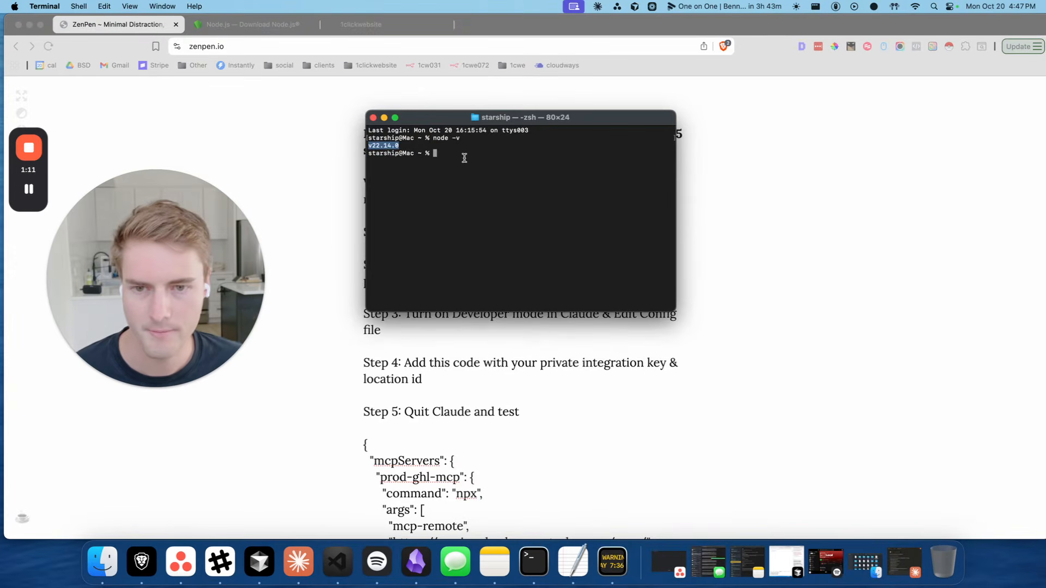
pyautogui.write('node')
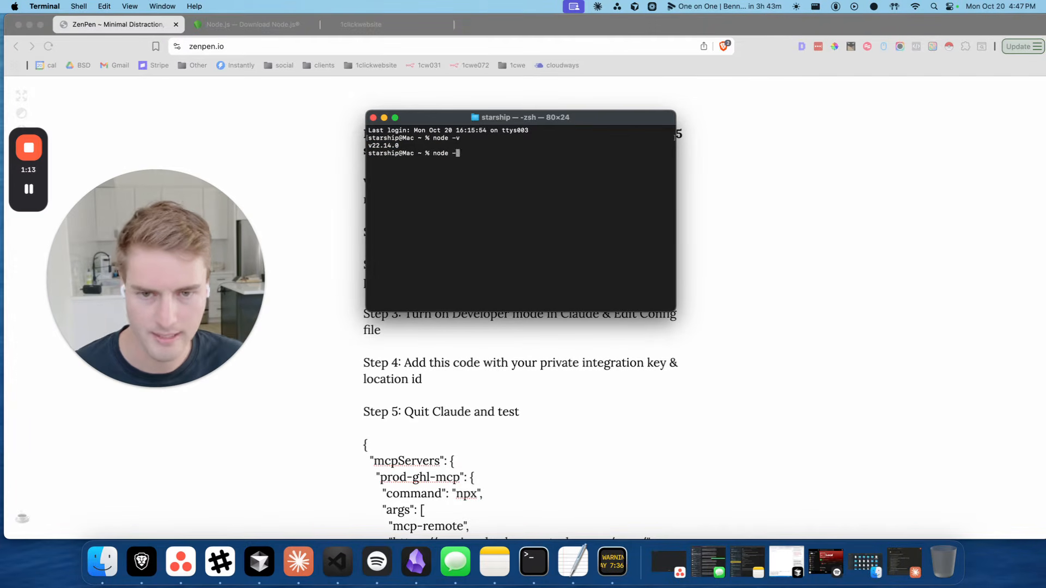
pyautogui.write(' -v')
pyautogui.press('Return')
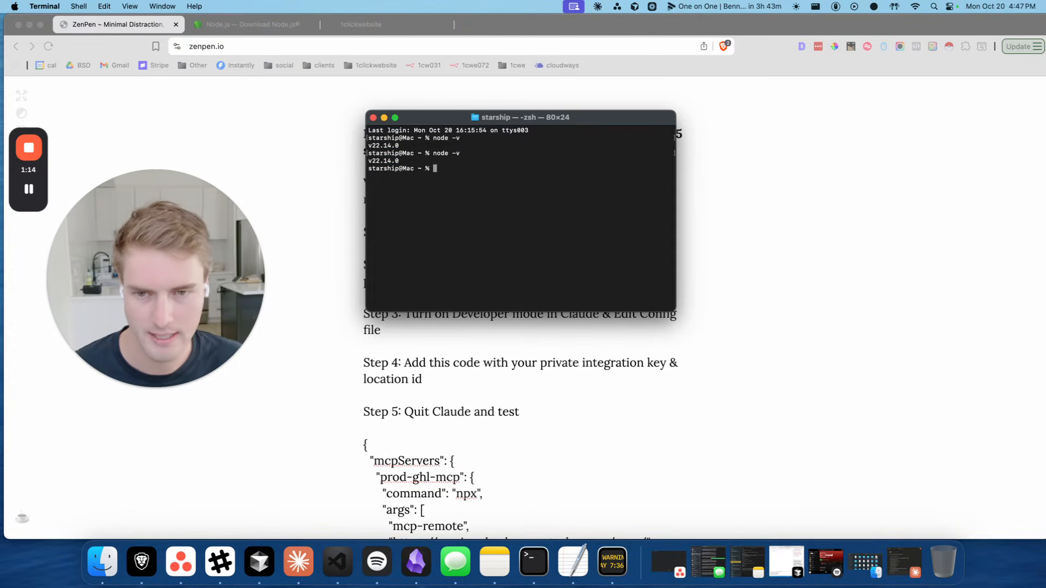
# Confirm the printed Node.js version v22.14.0, then minimize Terminal
pyautogui.tripleClick(393, 161)
pyautogui.click(392, 161)
pyautogui.doubleClick(395, 160)
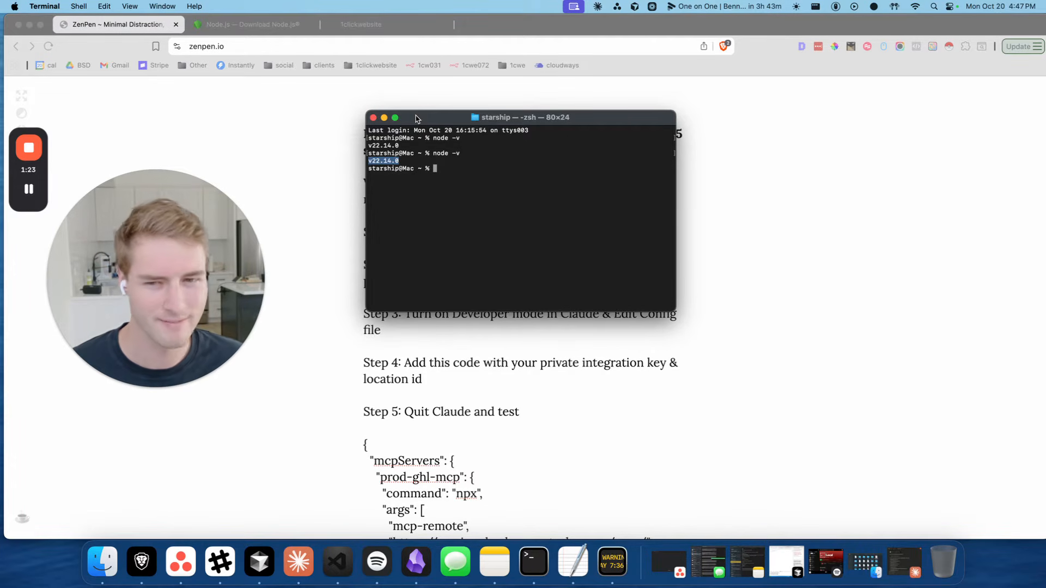
pyautogui.moveTo(416, 118); pyautogui.dragTo(407, 117)
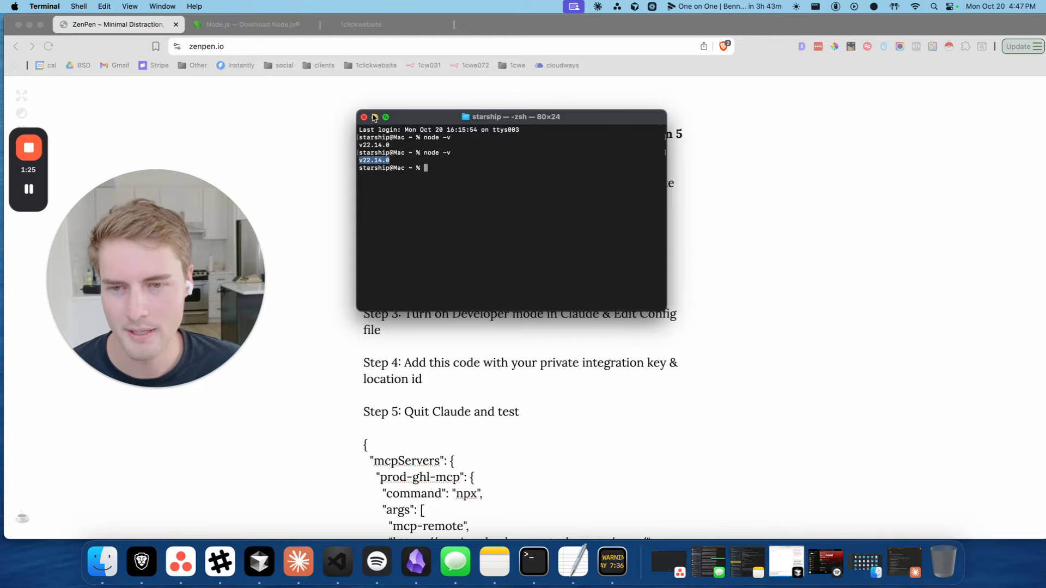
pyautogui.tripleClick(381, 153)
pyautogui.moveTo(410, 119); pyautogui.dragTo(409, 119)
pyautogui.click(374, 117)
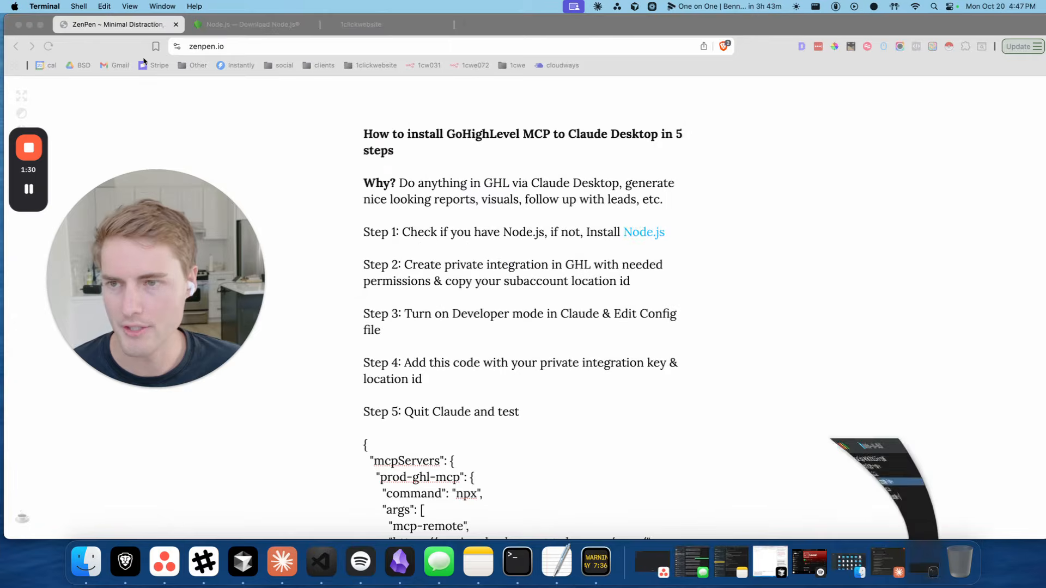
# Keep macOS as the prebuilt installer platform on the Node.js download page, then return to GoHighLevel
pyautogui.click(240, 27)
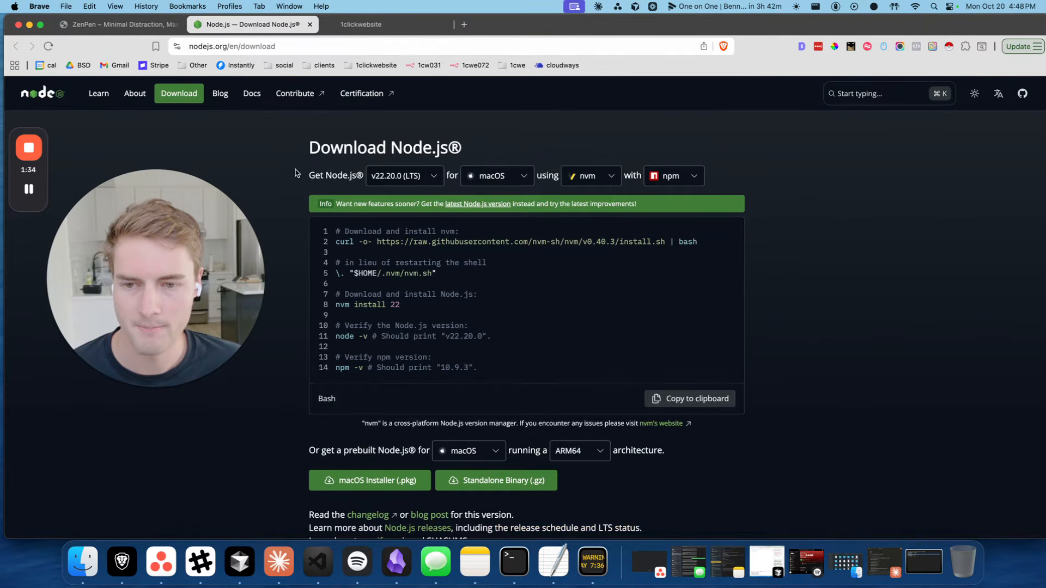
pyautogui.click(475, 452)
pyautogui.click(652, 485)
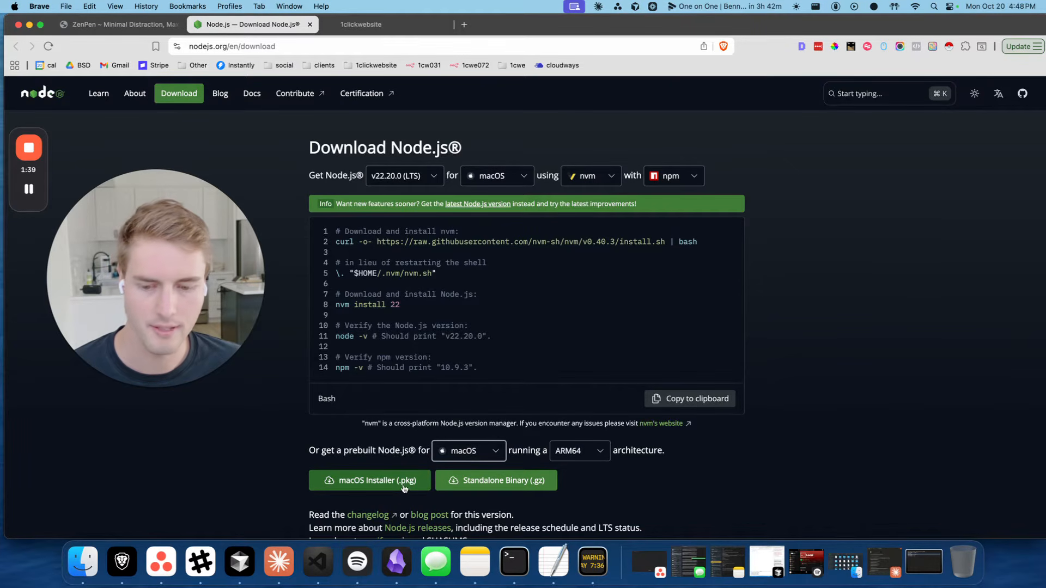
pyautogui.click(377, 25)
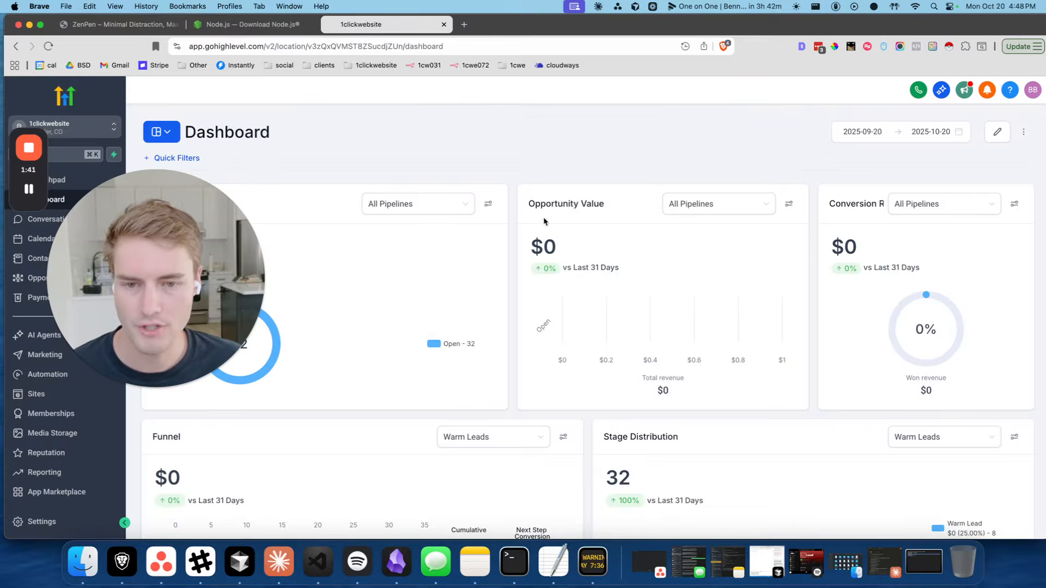
pyautogui.click(116, 23)
pyautogui.tripleClick(439, 233)
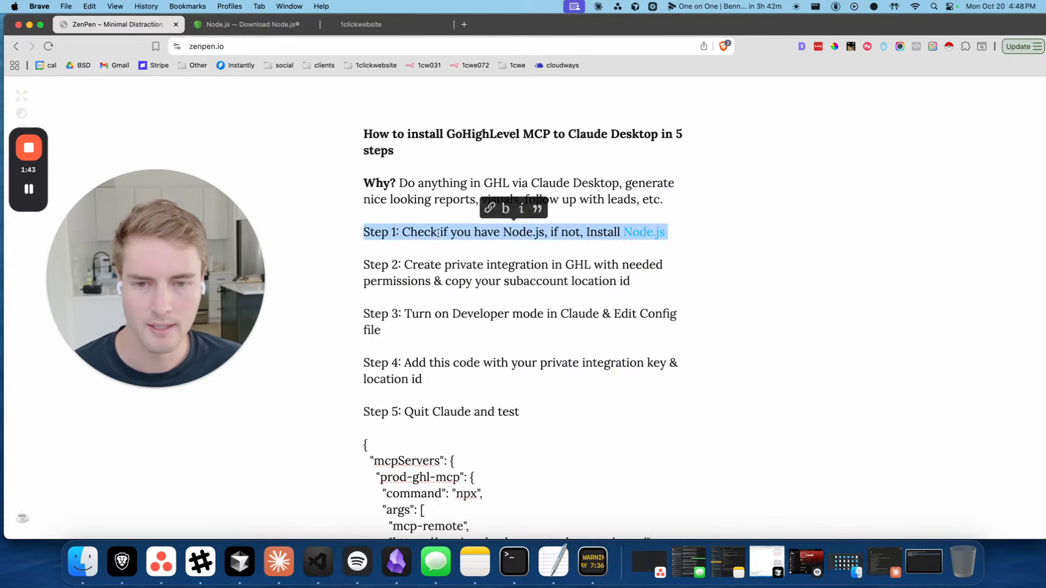
pyautogui.tripleClick(444, 271)
pyautogui.click(469, 284)
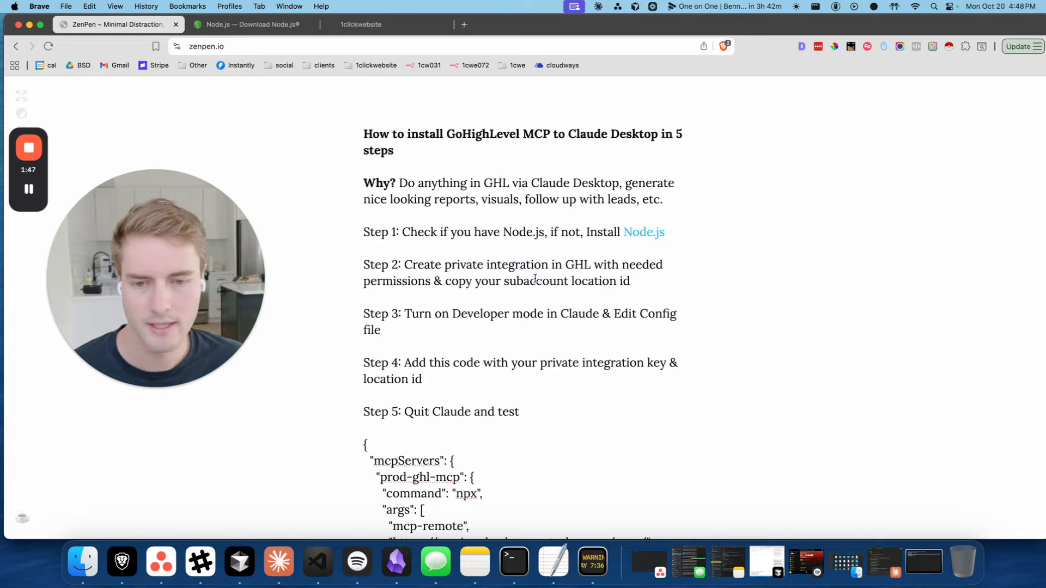
pyautogui.moveTo(503, 284); pyautogui.dragTo(651, 282)
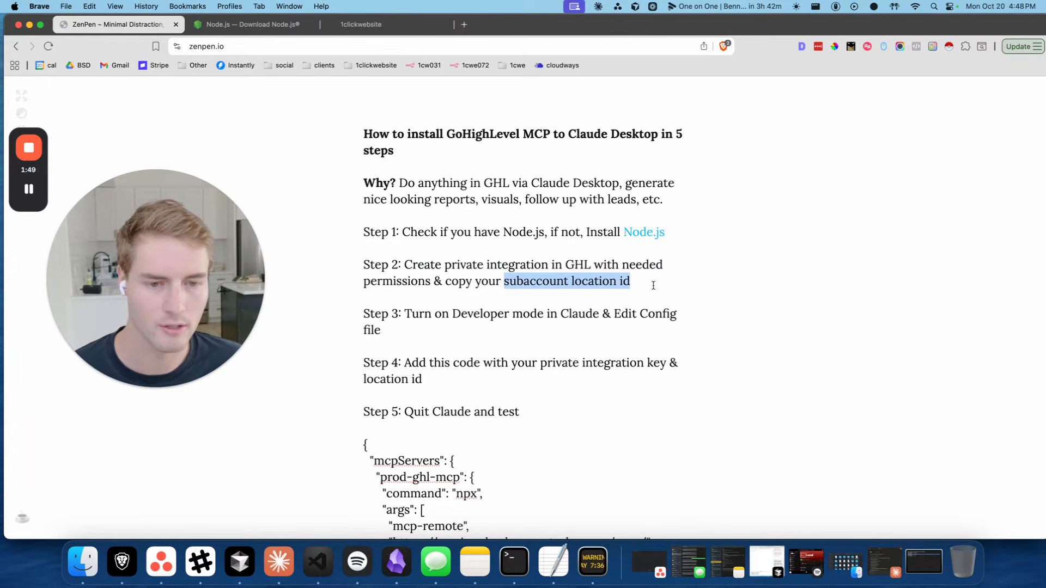
pyautogui.click(651, 282)
pyautogui.click(361, 24)
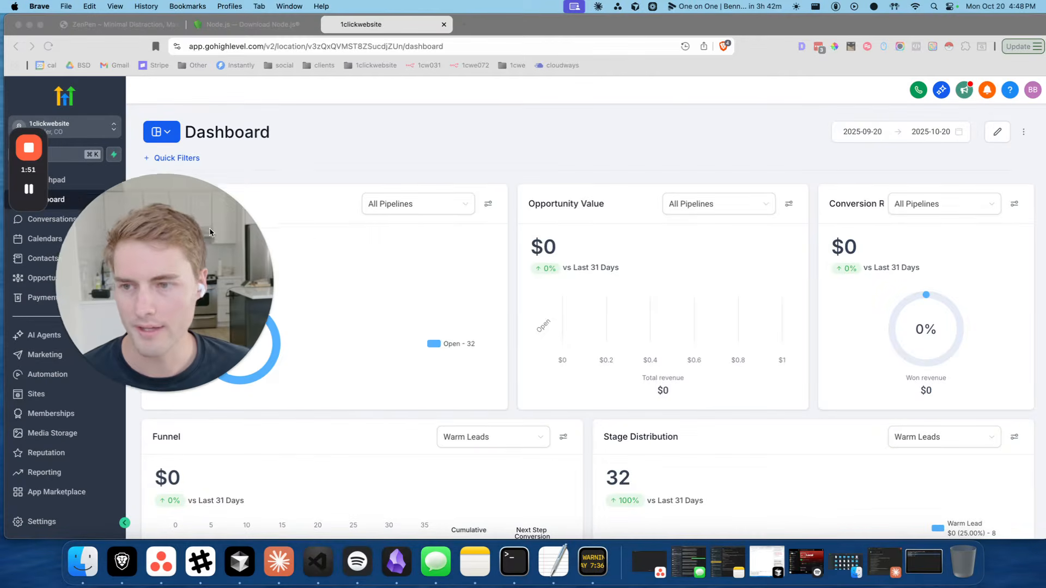
pyautogui.moveTo(120, 382); pyautogui.dragTo(443, 441)
pyautogui.click(462, 441)
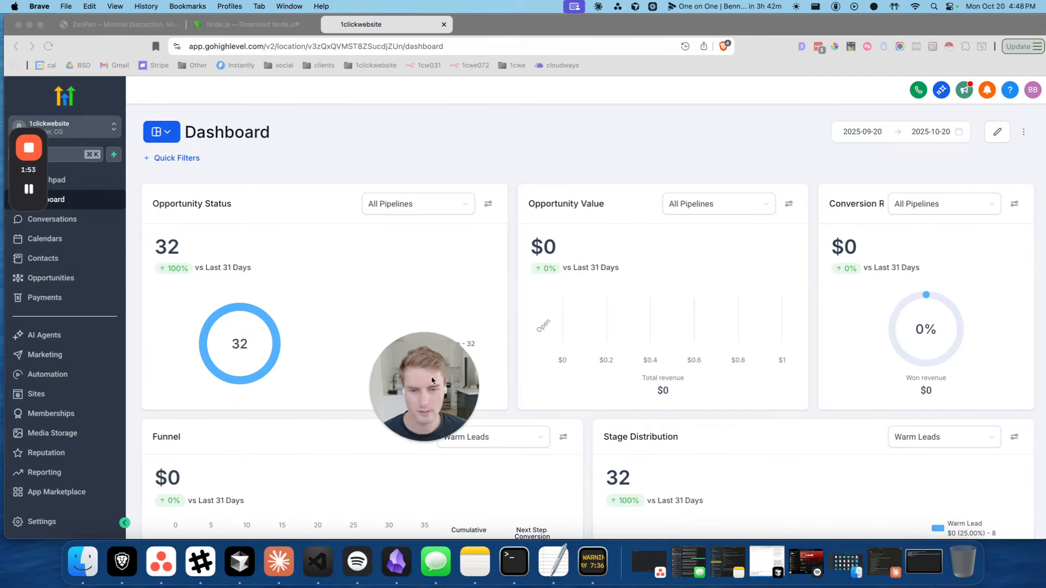
pyautogui.moveTo(425, 377); pyautogui.dragTo(854, 177)
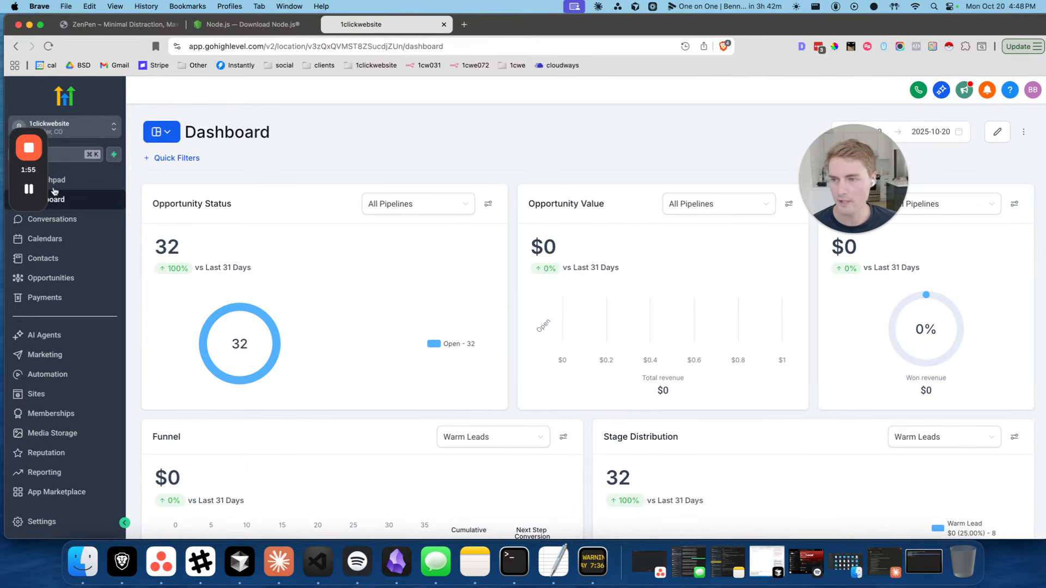
pyautogui.moveTo(35, 175); pyautogui.dragTo(956, 321)
pyautogui.click(483, 251)
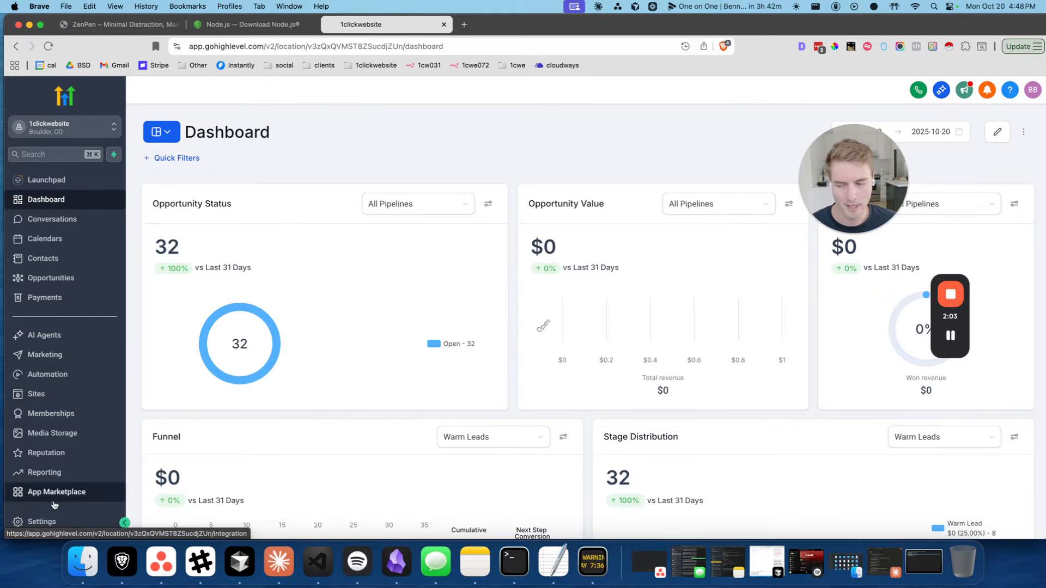
# Go to Settings > Private Integrations and start a new integration named 'fsdfshkjfsd'
pyautogui.click(41, 520)
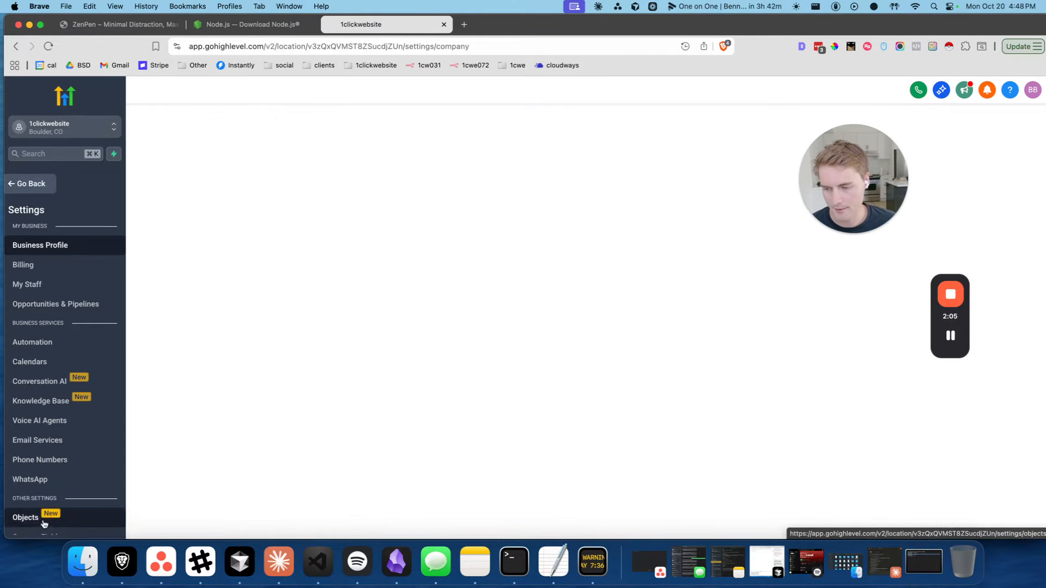
pyautogui.scroll(-5, 71, 392)
pyautogui.click(77, 426)
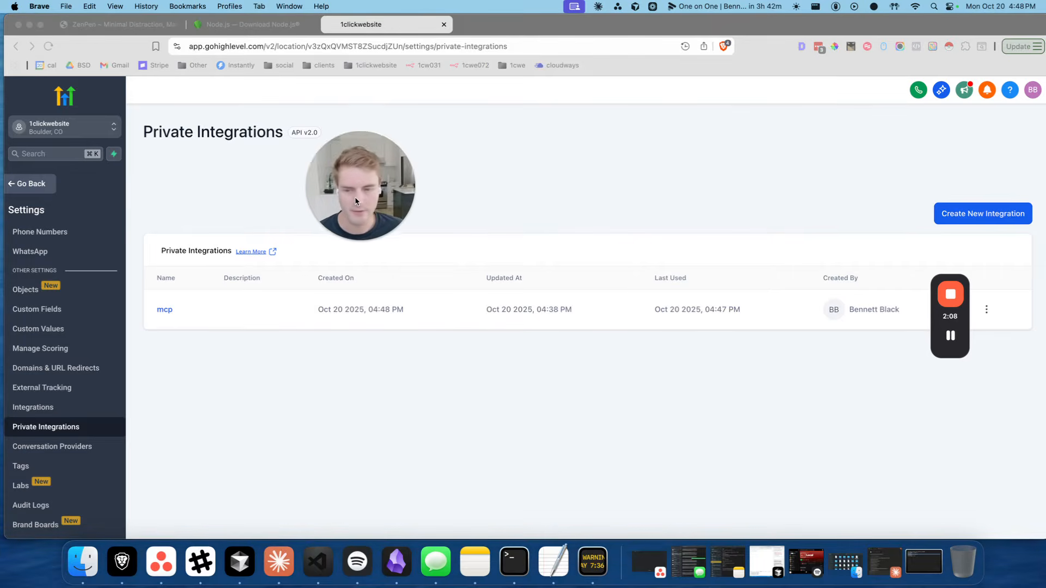
pyautogui.click(966, 213)
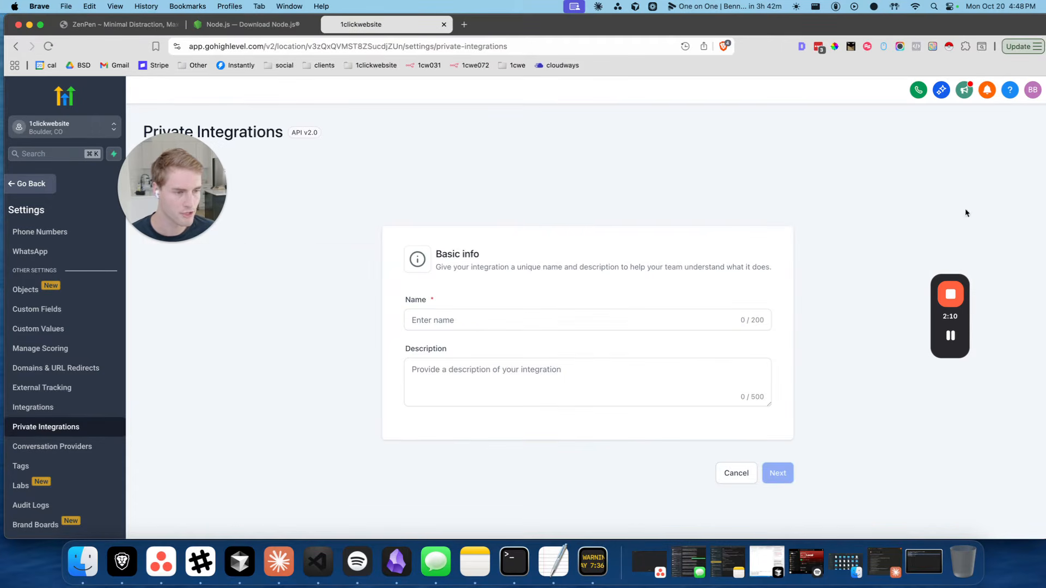
pyautogui.click(445, 325)
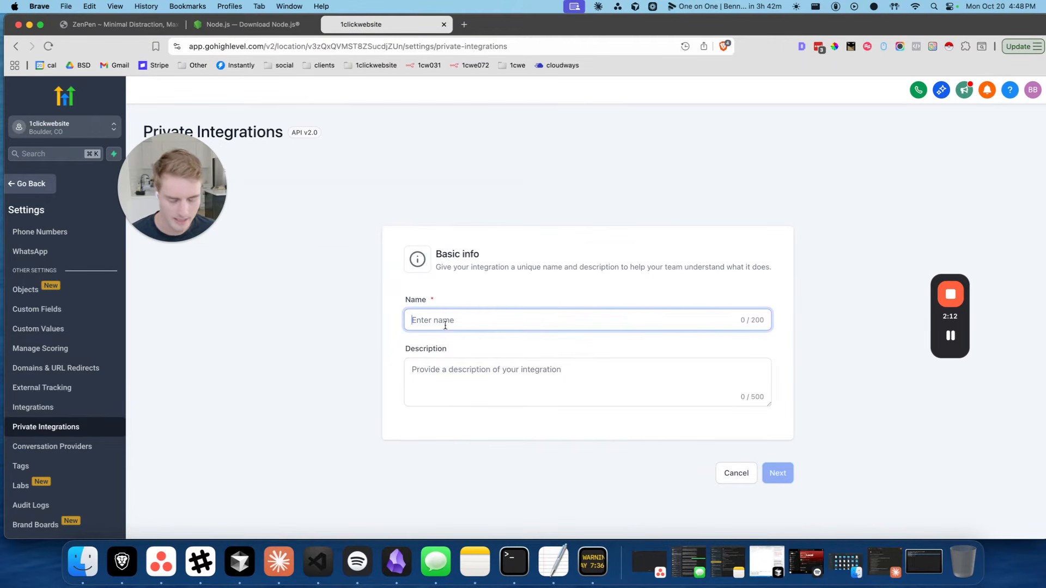
pyautogui.write('fsdfshkjfsd')
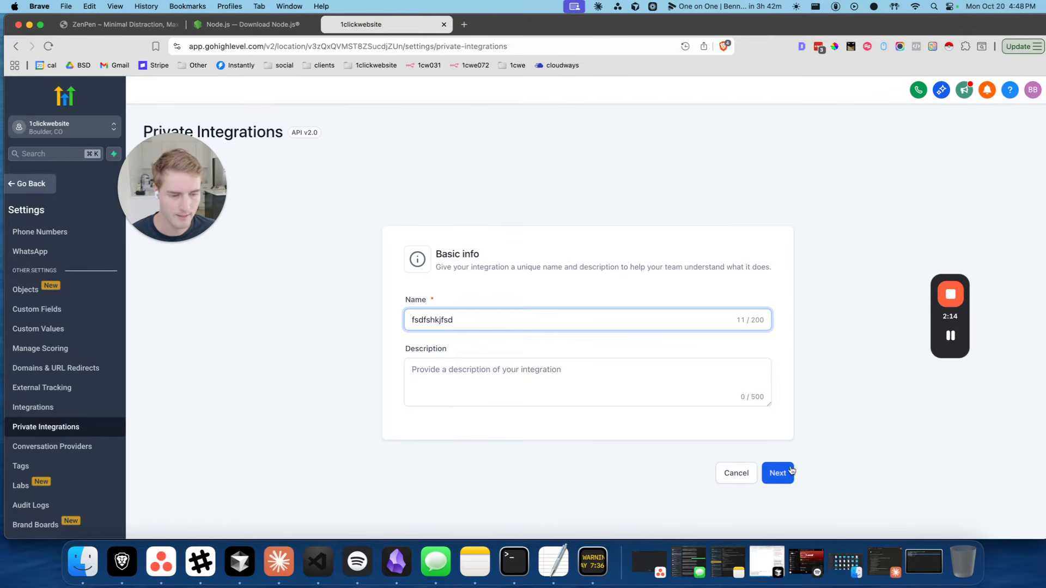
pyautogui.click(778, 473)
# Browse the permission scopes list, then abandon the new integration
pyautogui.click(560, 311)
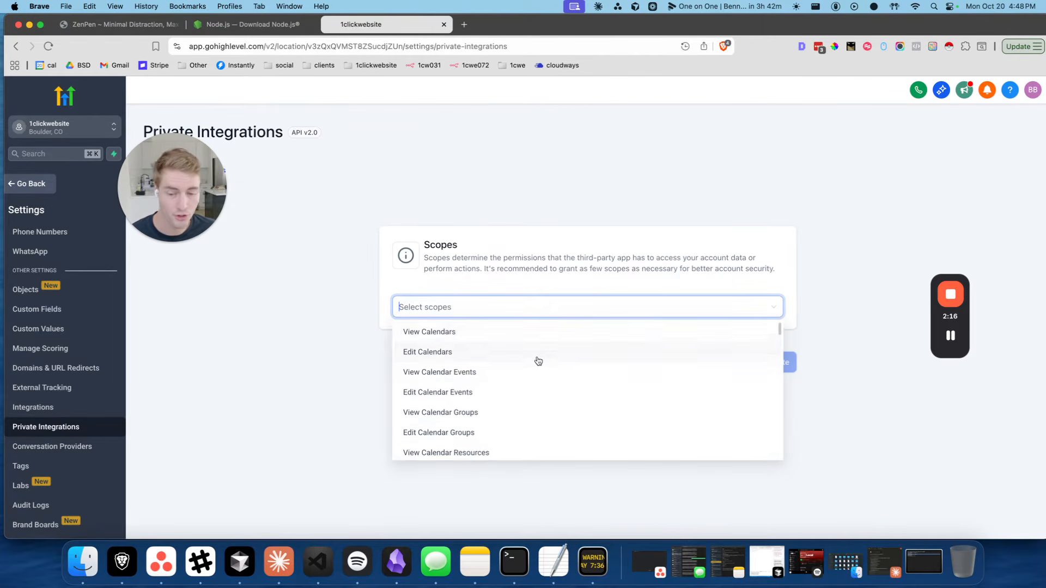
pyautogui.scroll(-10, 538, 360)
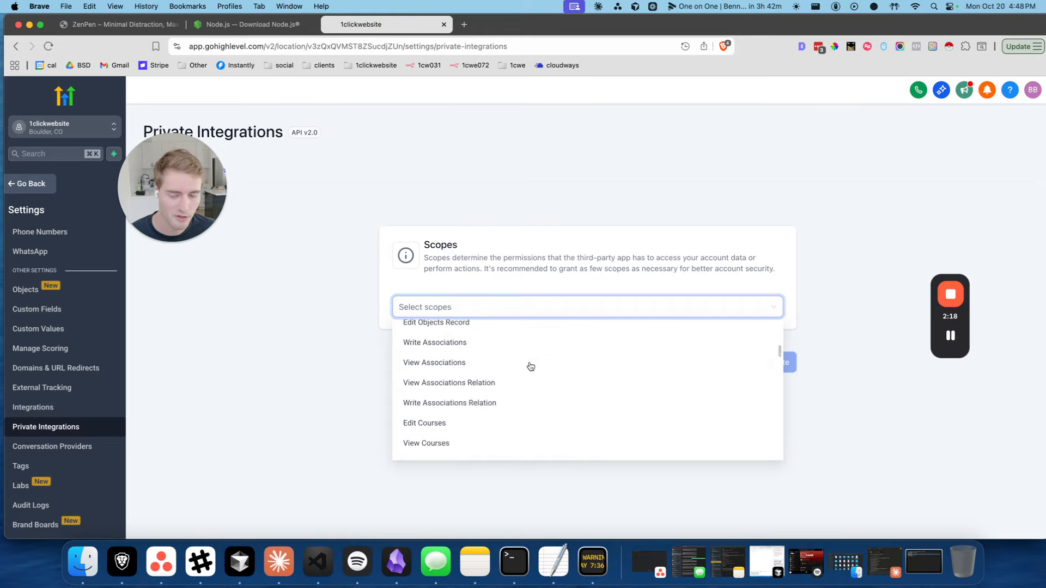
pyautogui.scroll(-10, 530, 366)
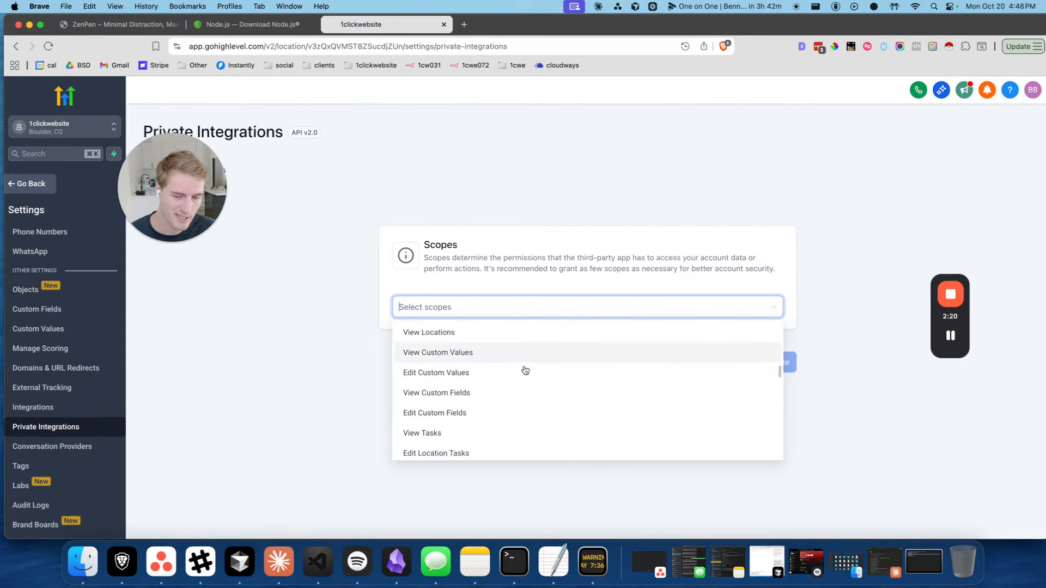
pyautogui.scroll(-10, 525, 370)
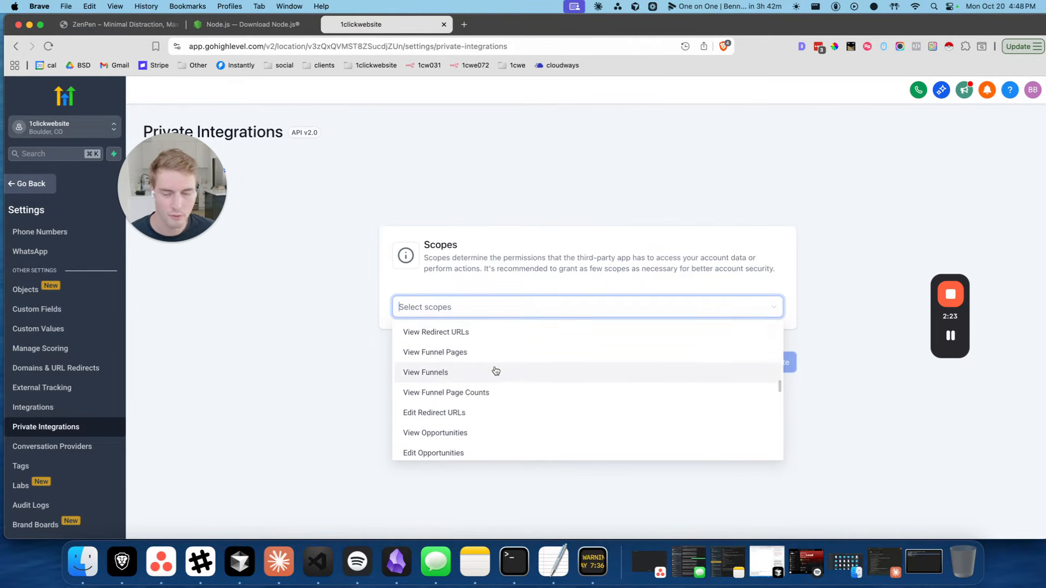
pyautogui.click(494, 211)
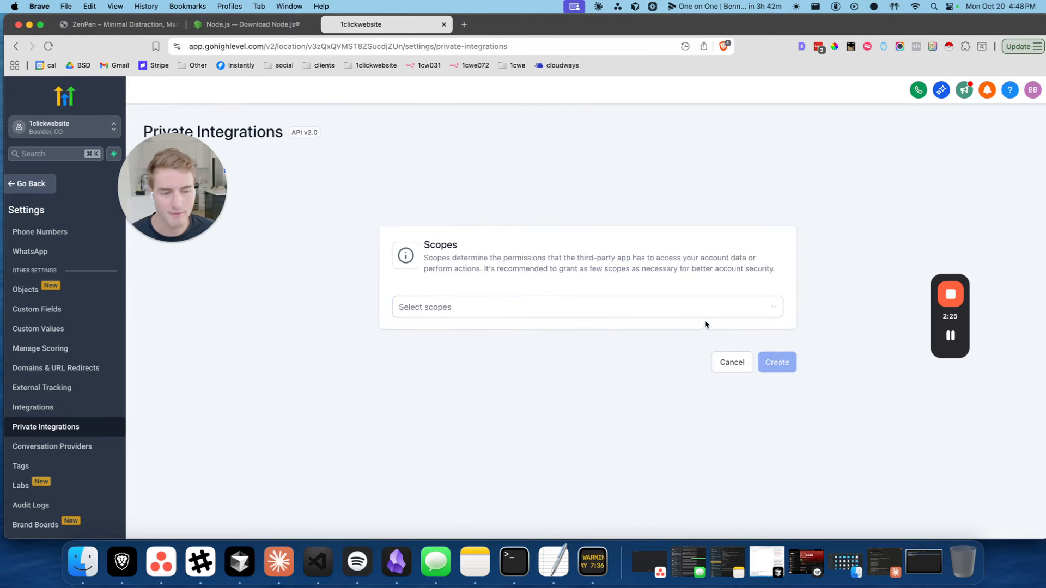
pyautogui.click(731, 362)
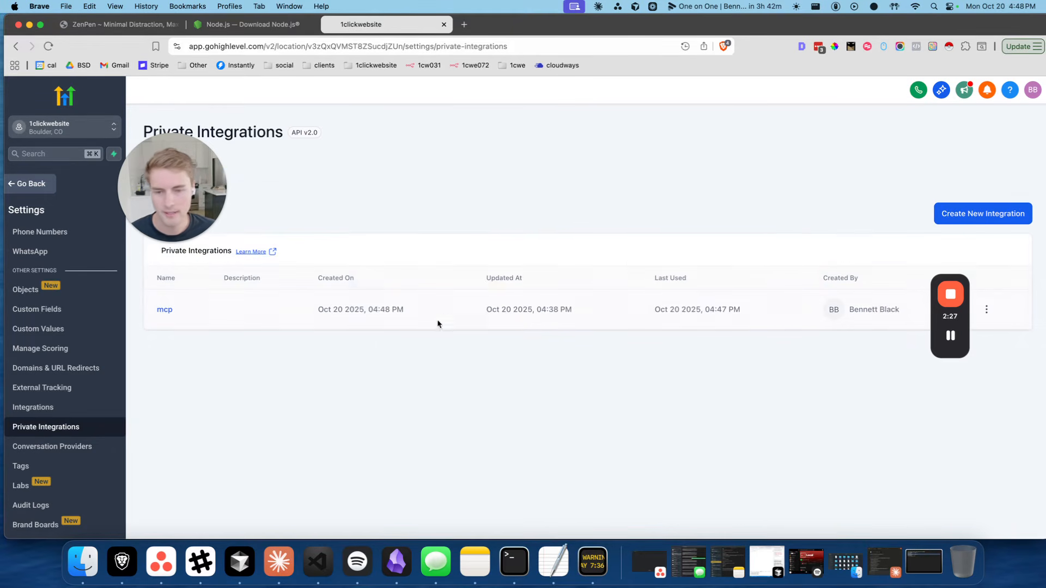
# Rotate and expire the mcp integration's access token now, and copy the new token
pyautogui.click(164, 310)
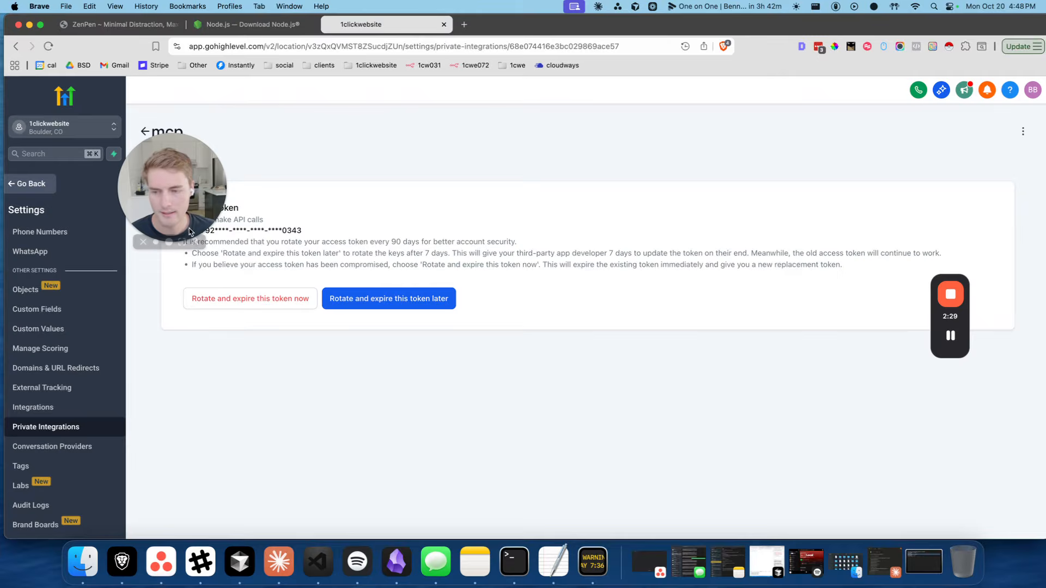
pyautogui.click(291, 303)
pyautogui.click(604, 327)
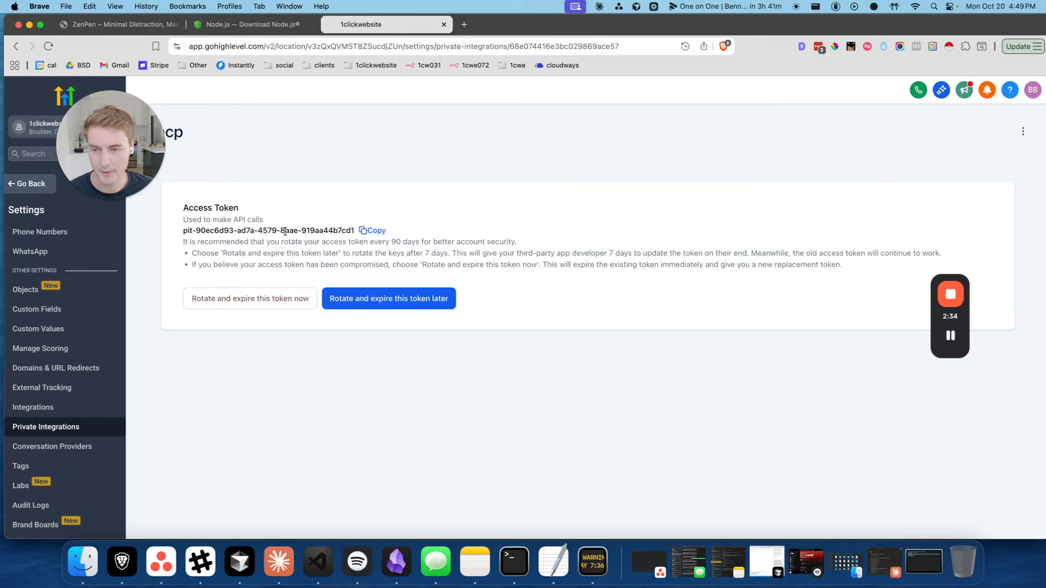
pyautogui.doubleClick(285, 231)
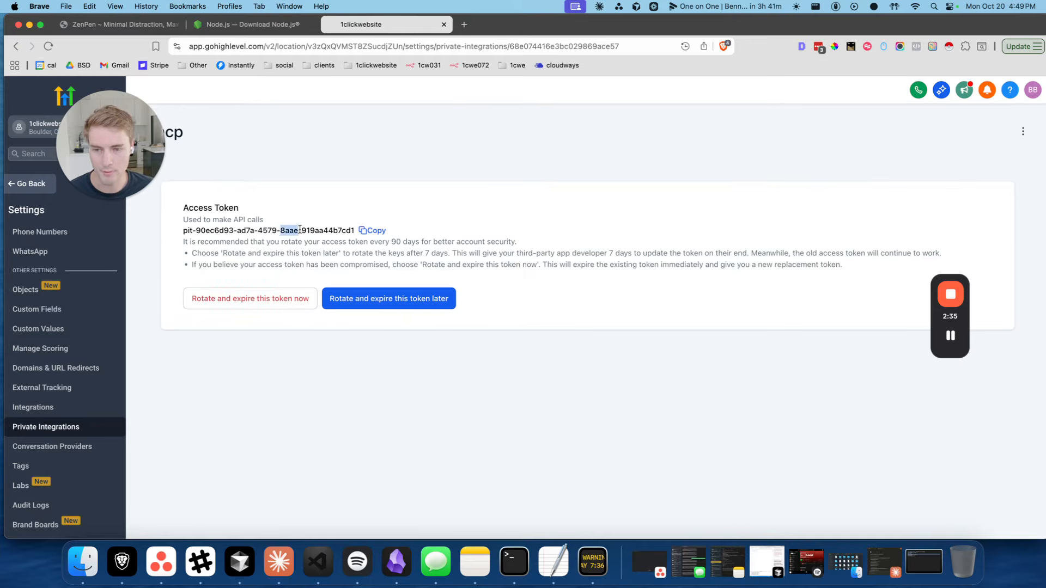
pyautogui.click(308, 229)
pyautogui.click(372, 232)
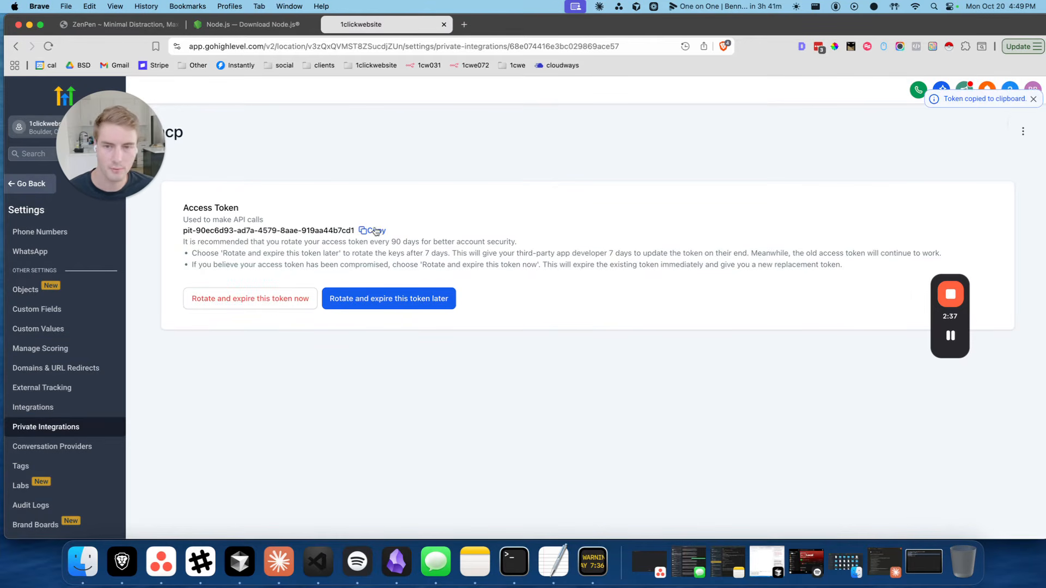
pyautogui.click(372, 231)
pyautogui.click(372, 232)
pyautogui.press('super+1')
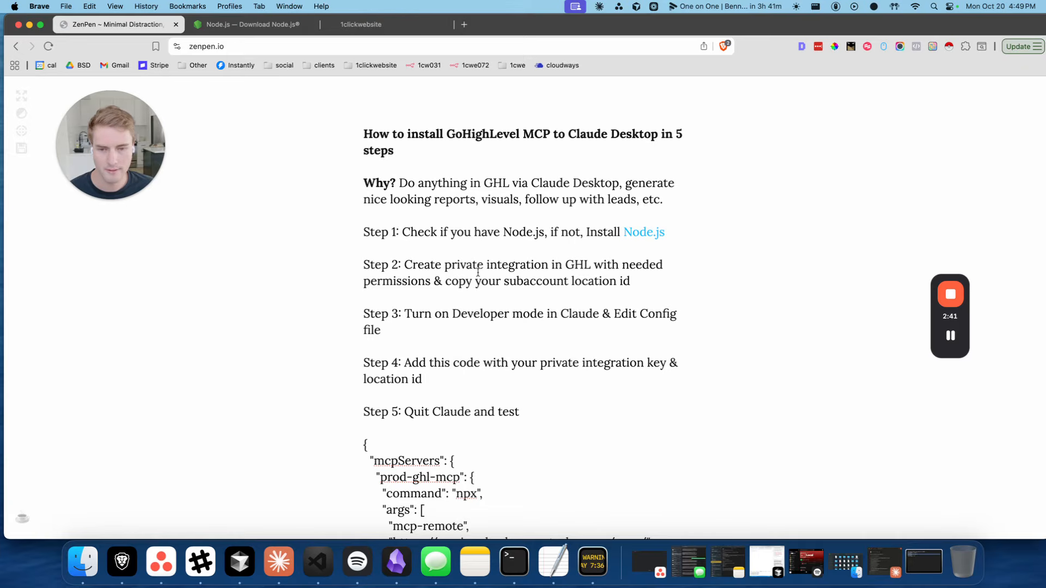
# Add a 'key:' line under Step 2 holding the pasted access token
pyautogui.click(566, 306)
pyautogui.press('Return')
pyautogui.write('key:')
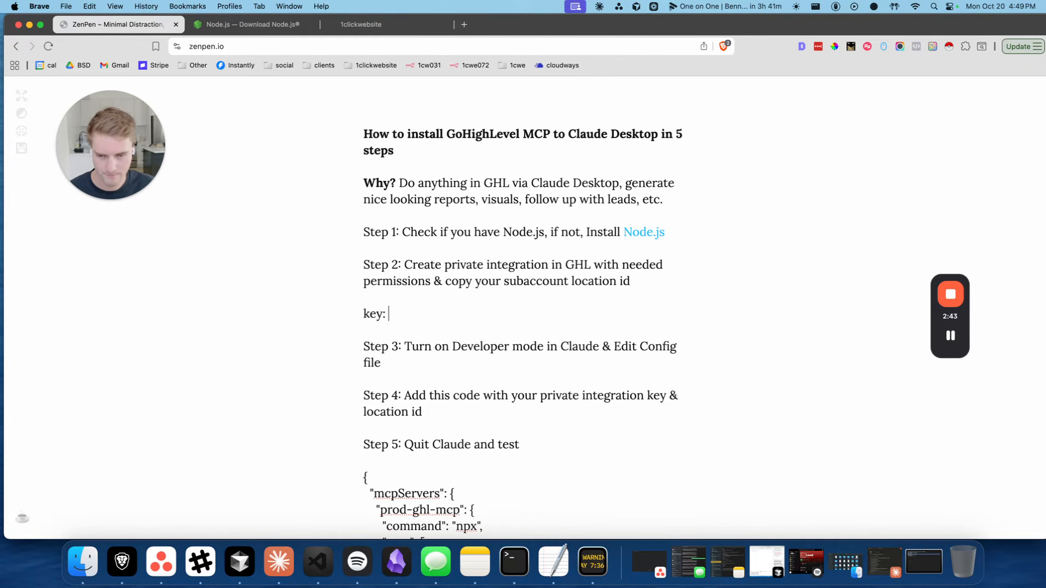
pyautogui.press('super+v')
pyautogui.press('Return')
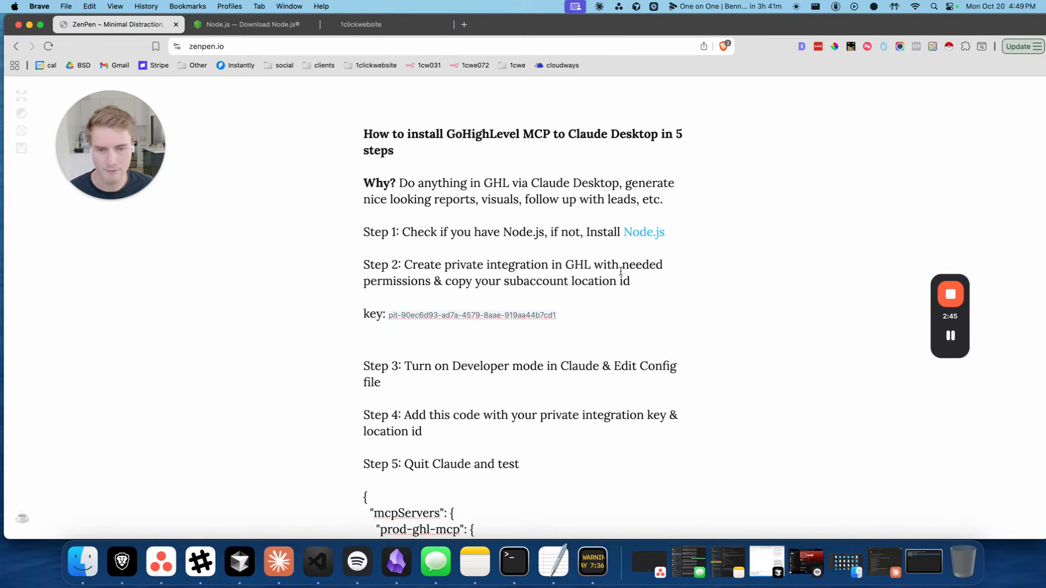
# Copy the location ID from the GoHighLevel page address and paste it after 'id:' in the notes
pyautogui.press('super+3')
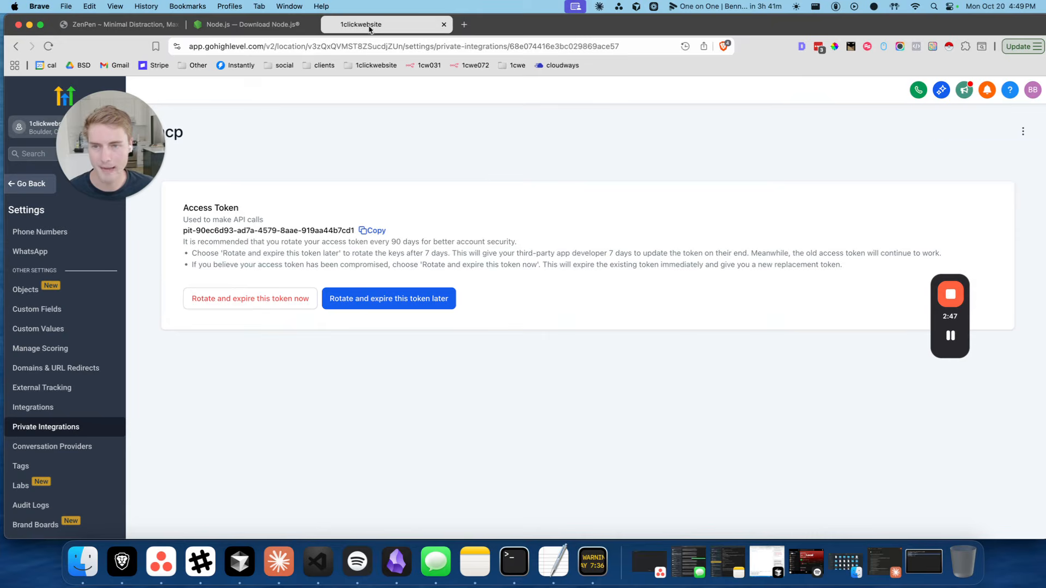
pyautogui.moveTo(239, 446); pyautogui.dragTo(238, 443)
pyautogui.click(255, 148)
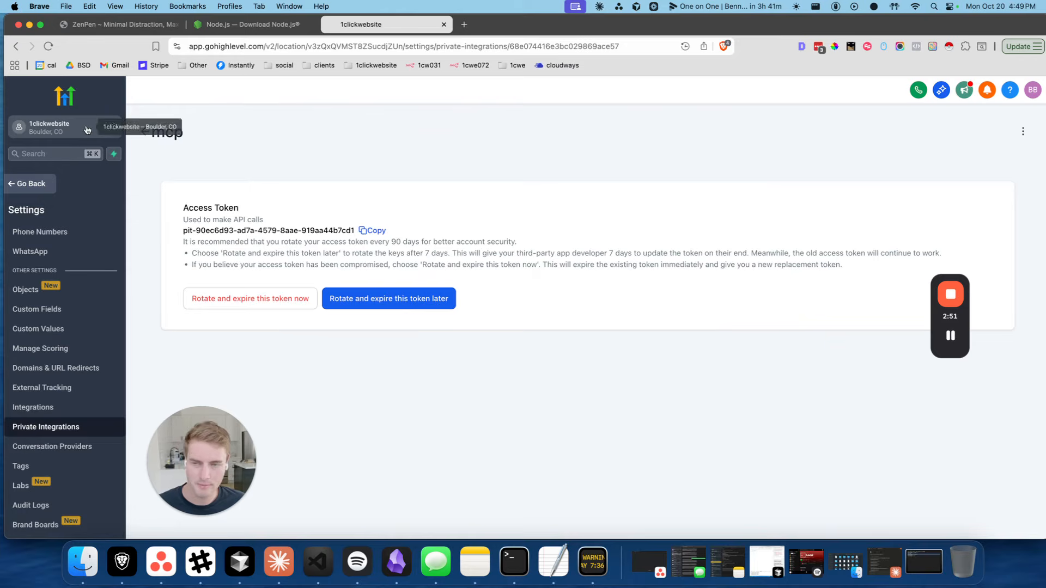
pyautogui.click(364, 46)
pyautogui.click(364, 46)
pyautogui.doubleClick(365, 47)
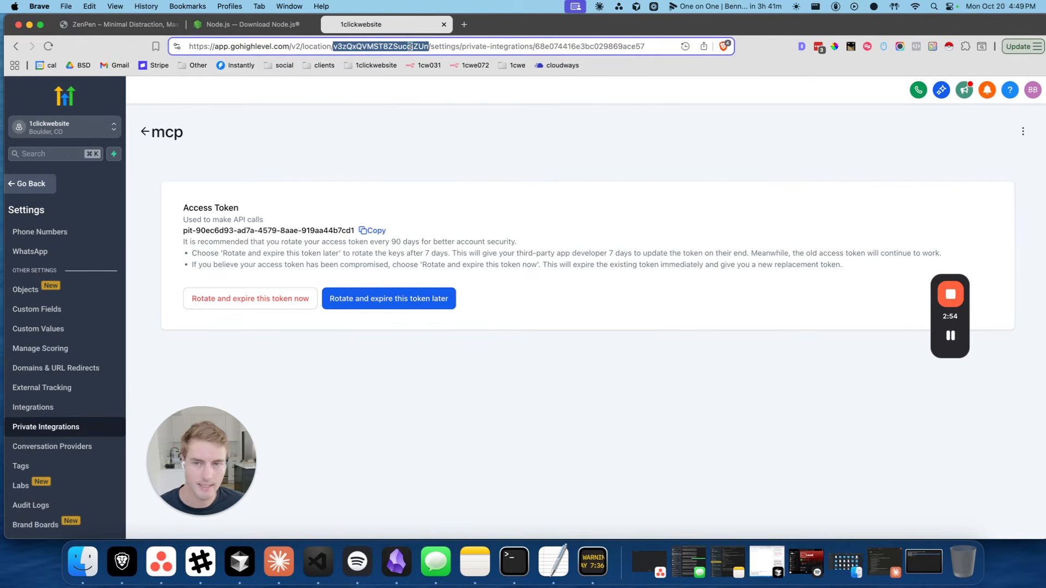
pyautogui.doubleClick(312, 47)
pyautogui.click(376, 46)
pyautogui.doubleClick(390, 46)
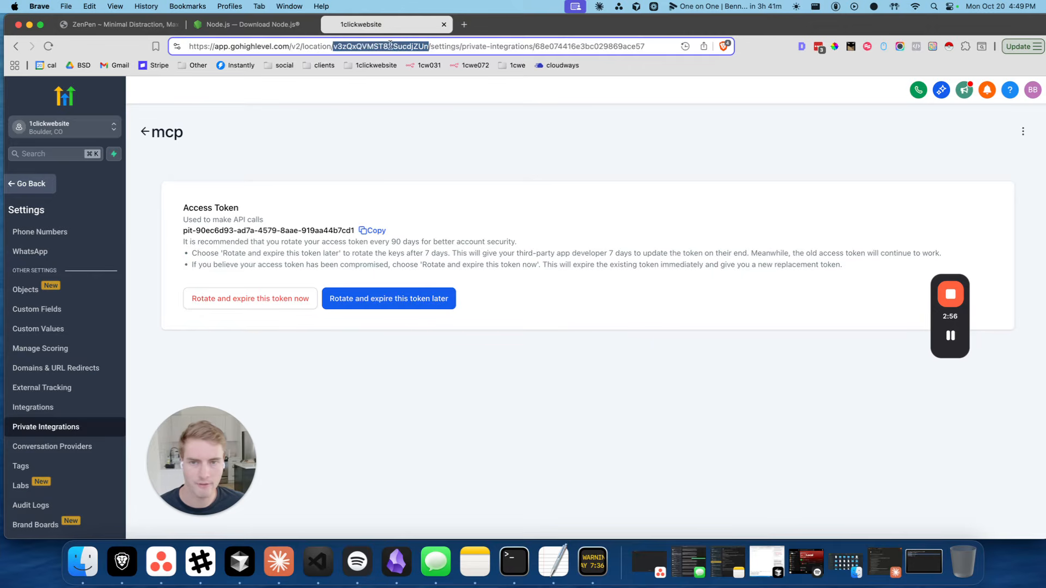
pyautogui.press('super+c')
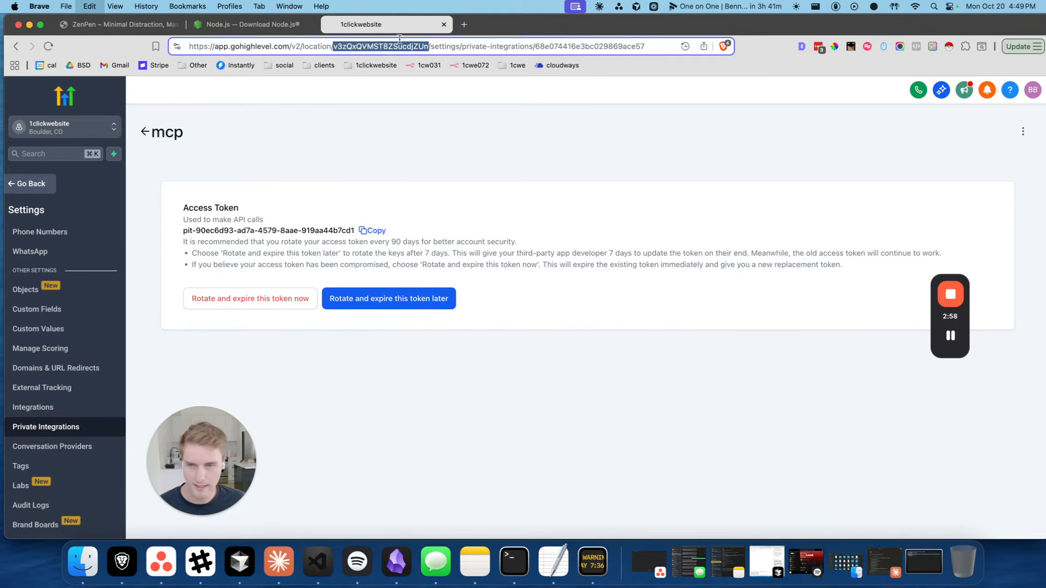
pyautogui.click(120, 24)
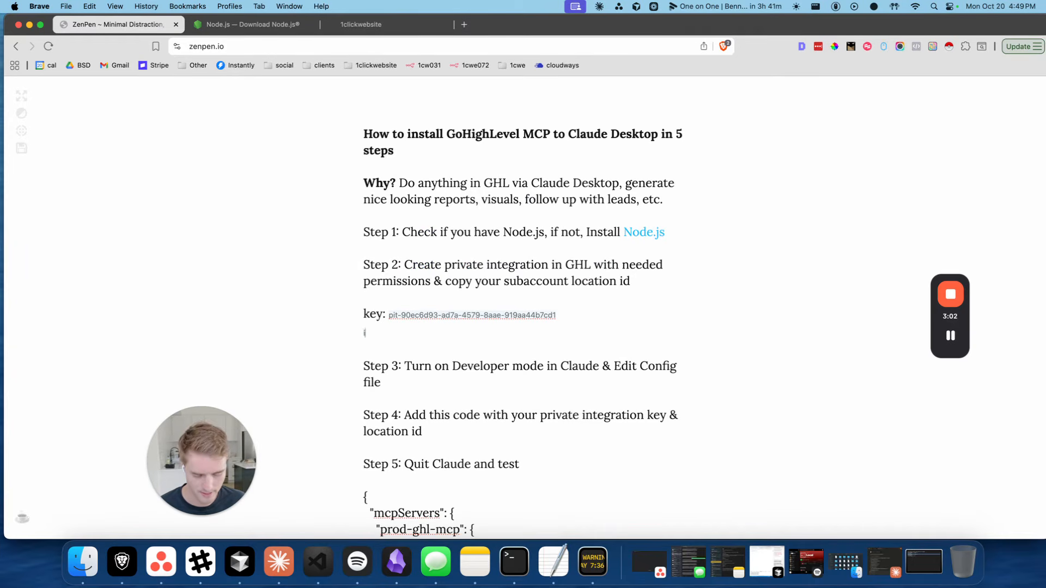
pyautogui.press('super+v')
# Review Step 3's instructions on turning on Developer mode and editing the config
pyautogui.scroll(-5, 409, 352)
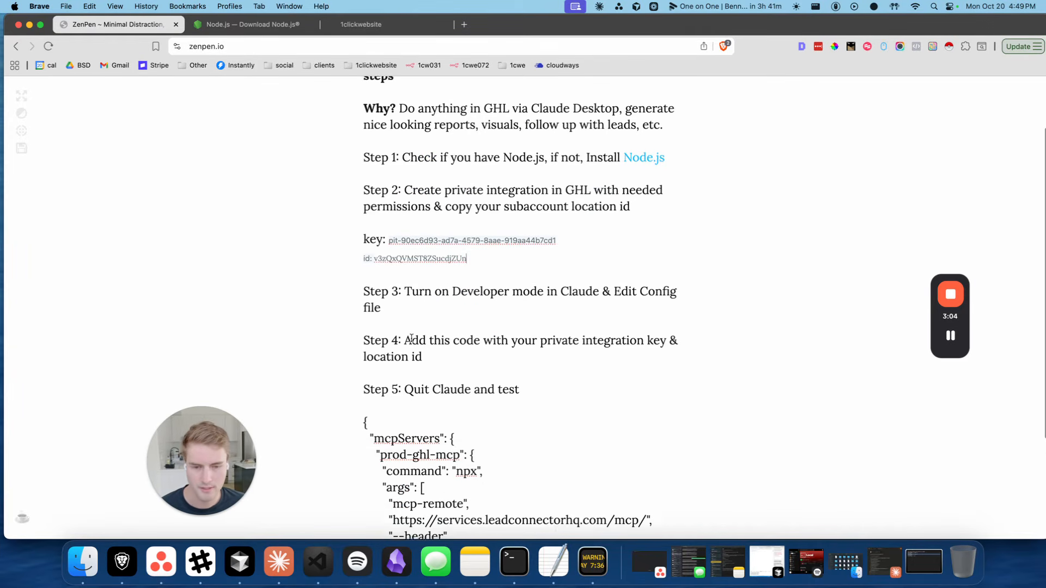
pyautogui.doubleClick(479, 265)
pyautogui.tripleClick(569, 264)
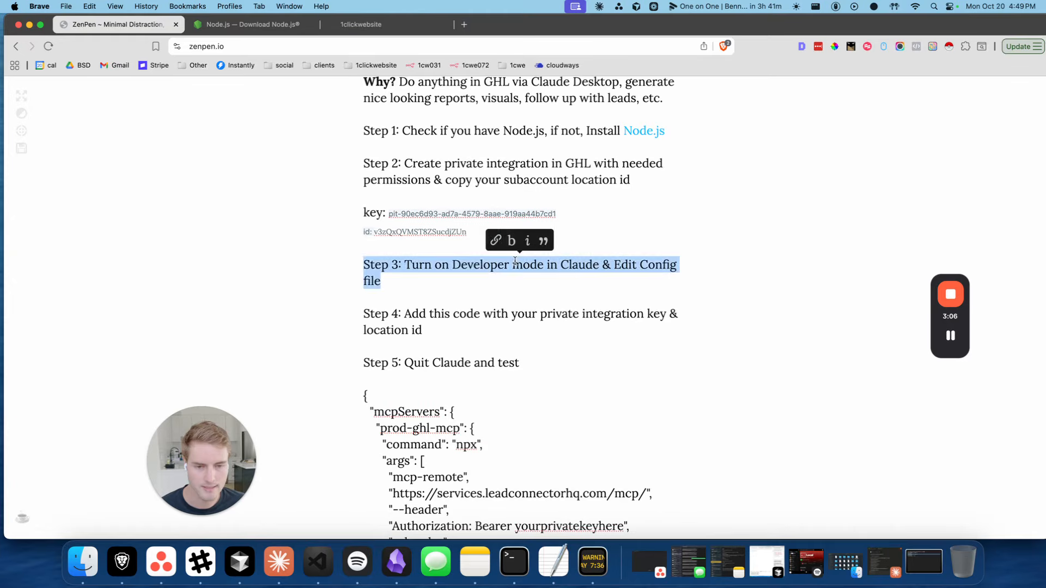
pyautogui.click(512, 265)
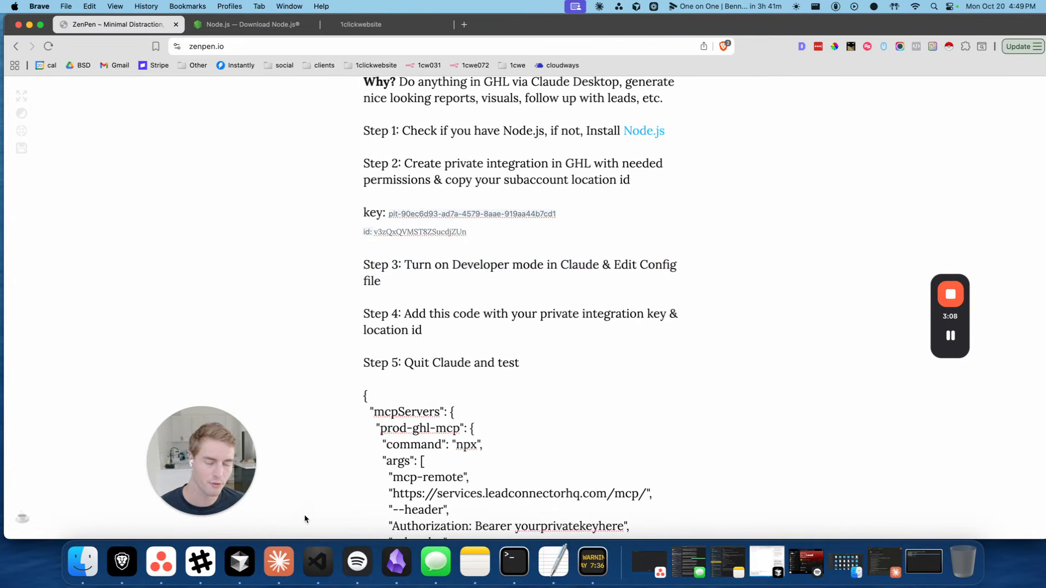
# Bring up Claude's Settings from the account menu in the sidebar
pyautogui.click(279, 561)
pyautogui.moveTo(570, 44); pyautogui.dragTo(559, 76)
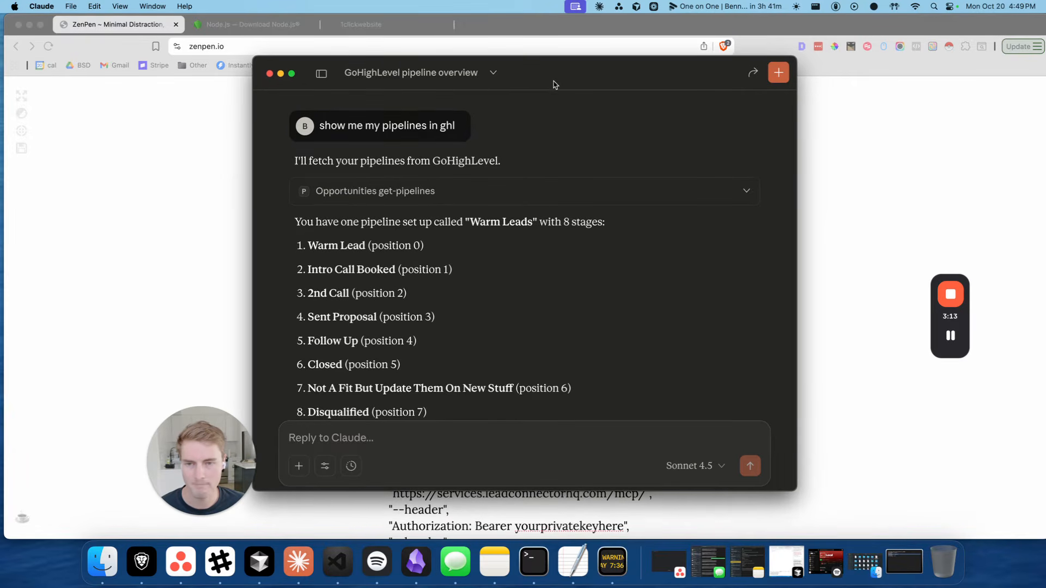
pyautogui.click(322, 76)
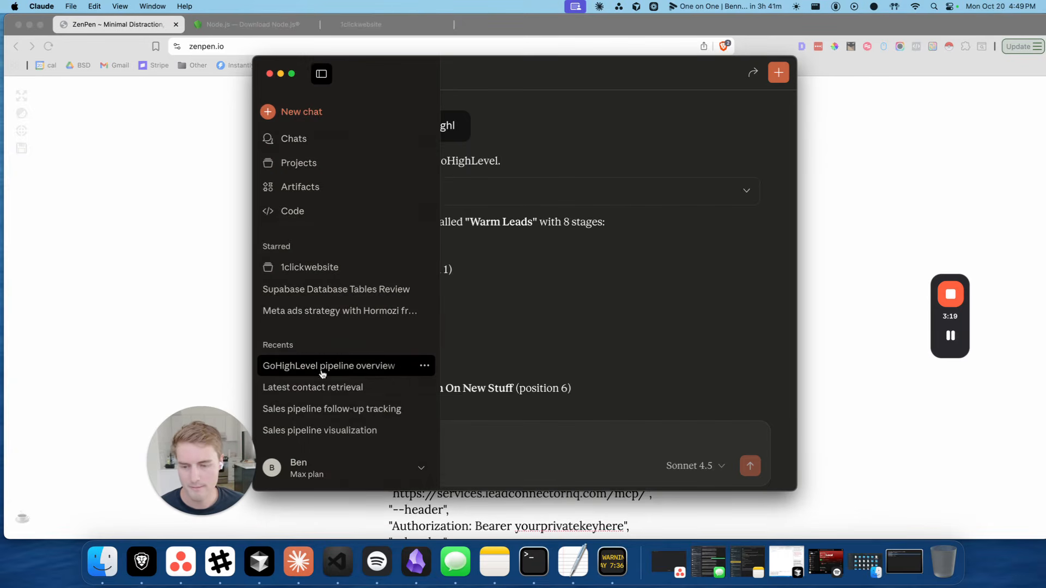
pyautogui.click(334, 468)
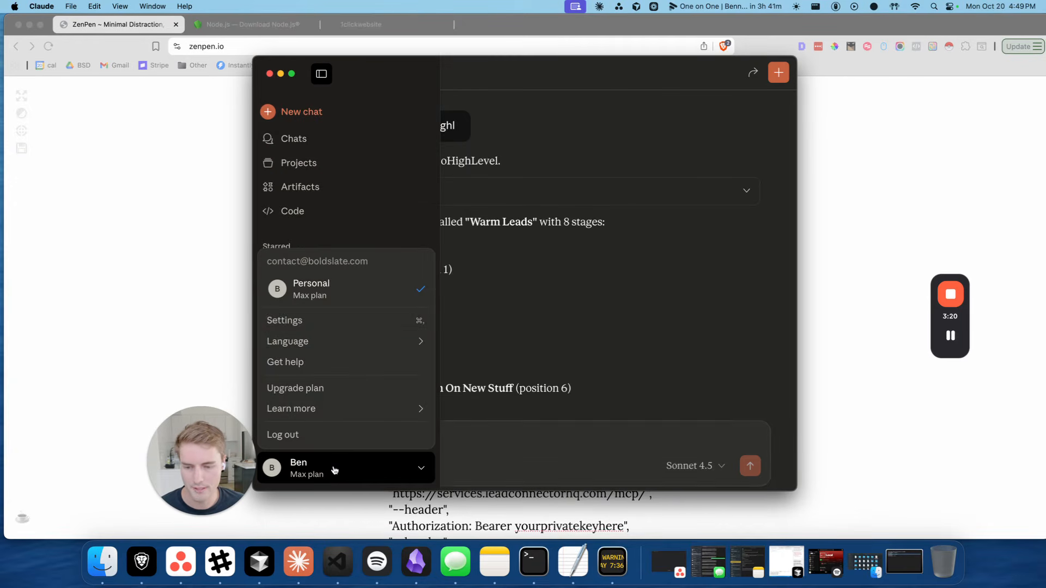
pyautogui.click(316, 321)
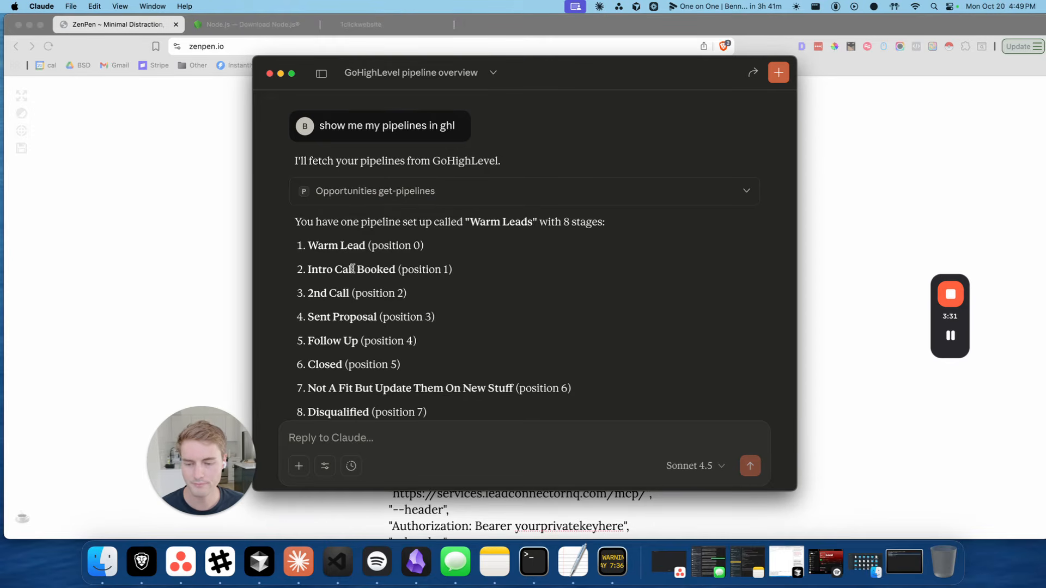
pyautogui.press('super+comma')
# In the Developer section, use Edit Config to reveal claude_desktop_config.json in Finder
pyautogui.scroll(-2, 338, 335)
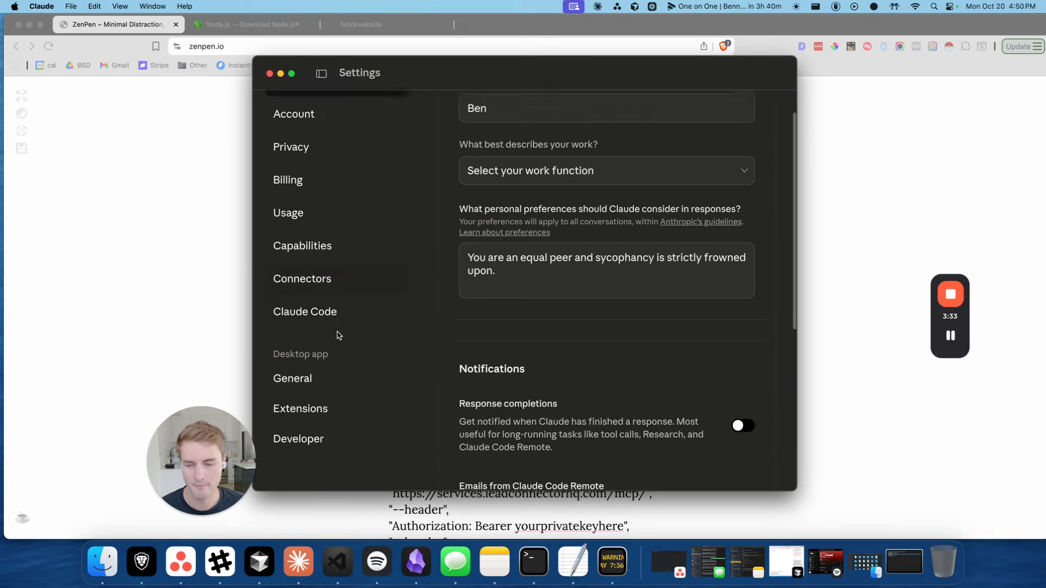
pyautogui.scroll(-2, 338, 335)
pyautogui.click(298, 439)
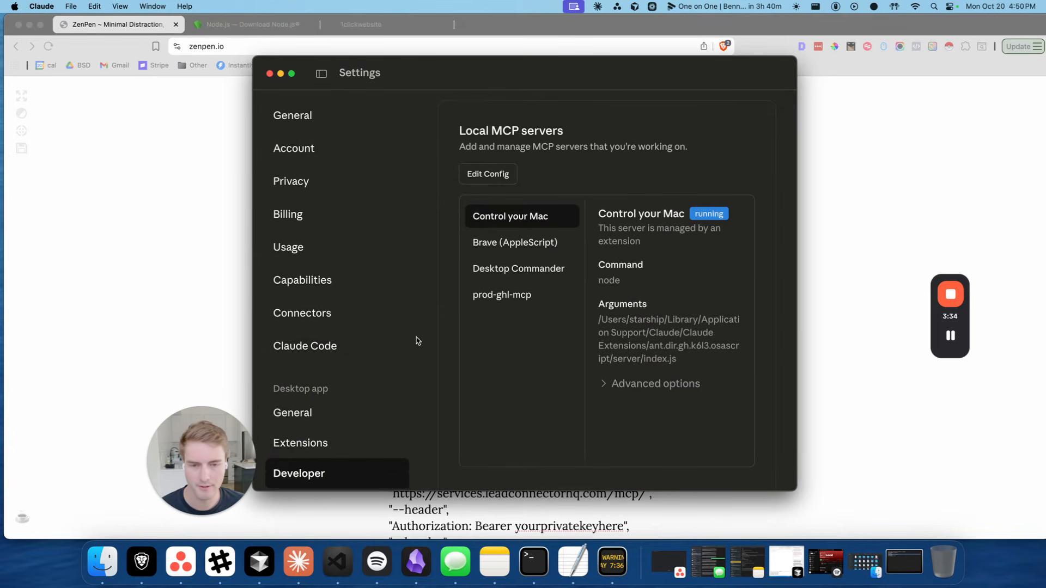
pyautogui.scroll(1, 418, 341)
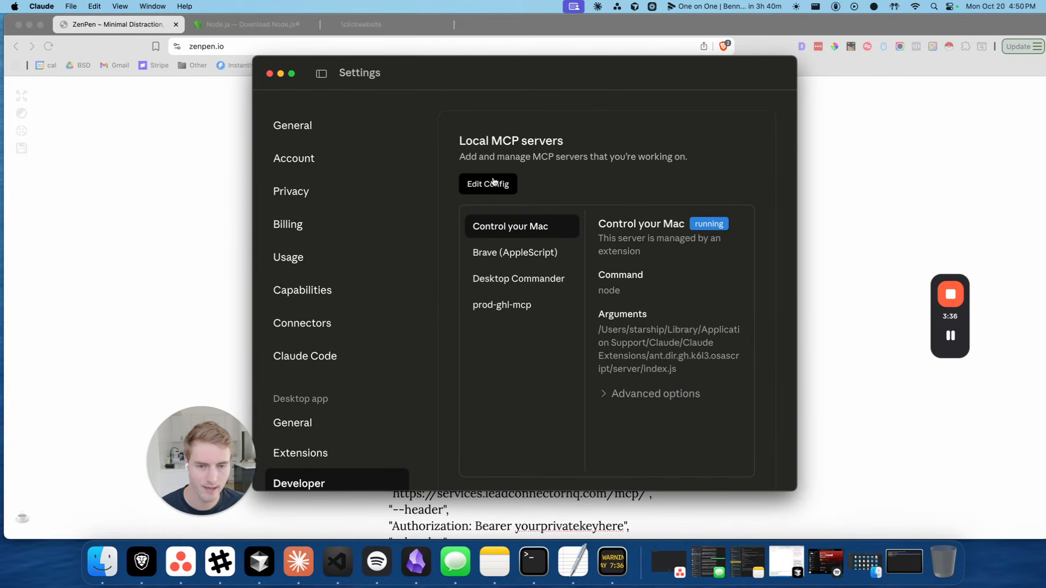
pyautogui.click(489, 185)
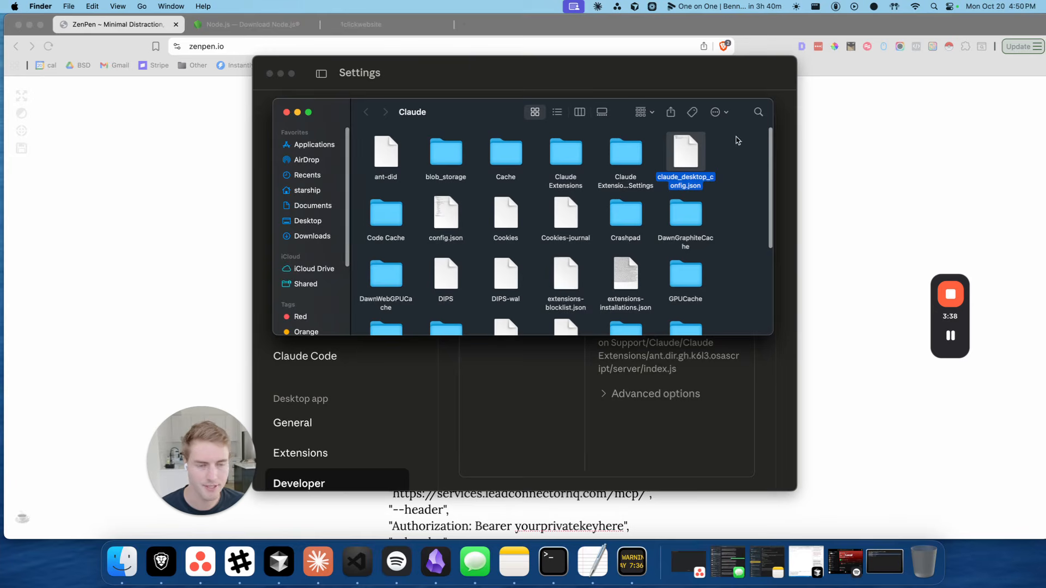
# Open claude_desktop_config.json with TextEdit and center its window
pyautogui.rightClick(681, 157)
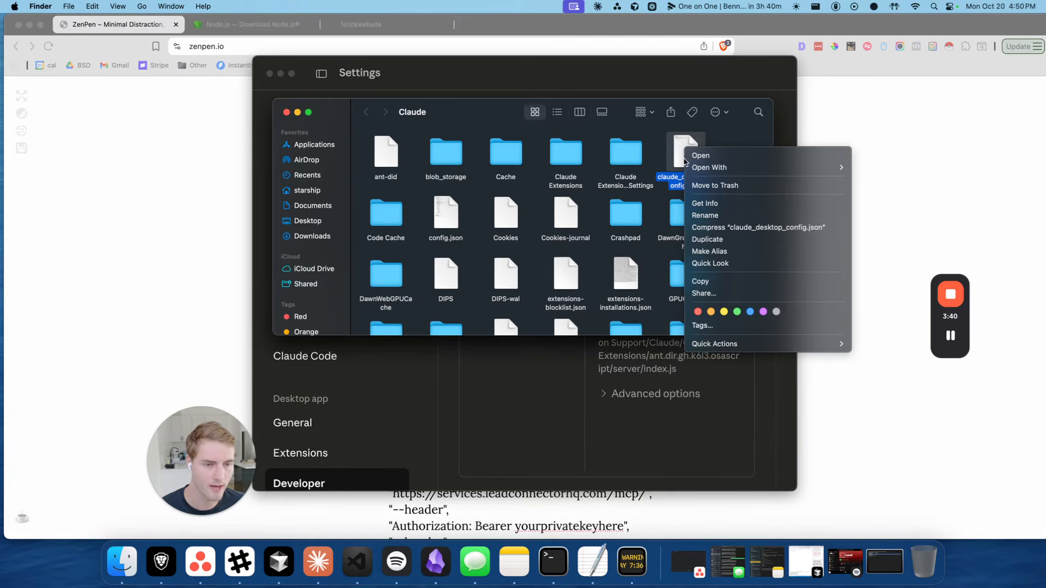
pyautogui.click(680, 162)
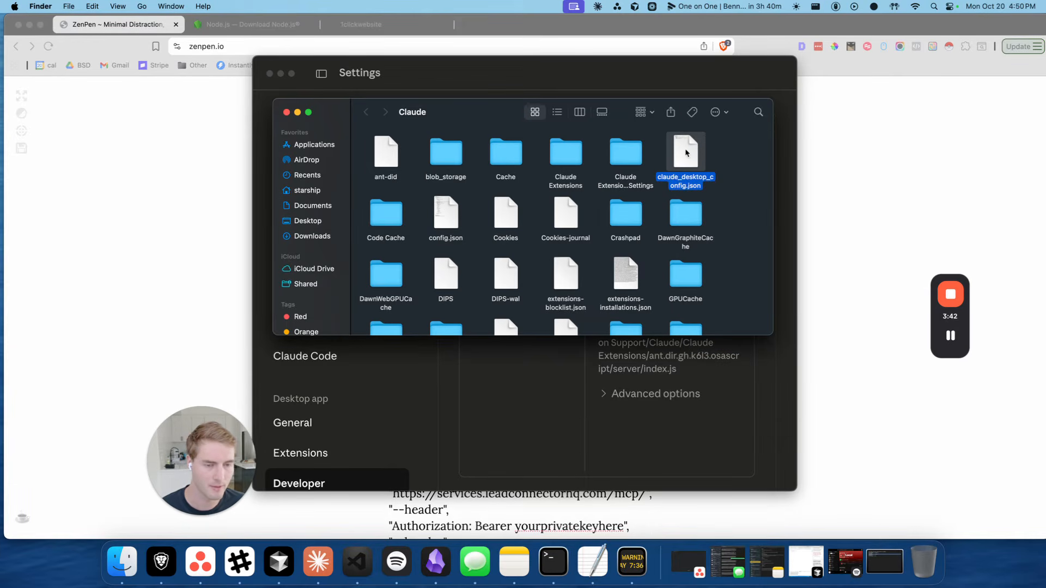
pyautogui.rightClick(687, 153)
pyautogui.moveTo(724, 167)
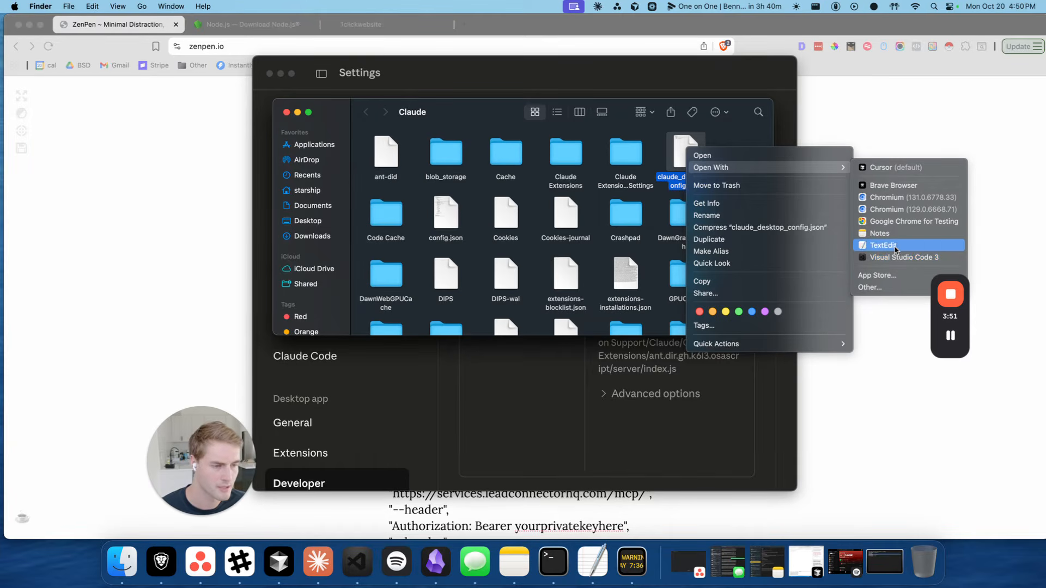
pyautogui.click(896, 246)
pyautogui.moveTo(749, 124); pyautogui.dragTo(467, 149)
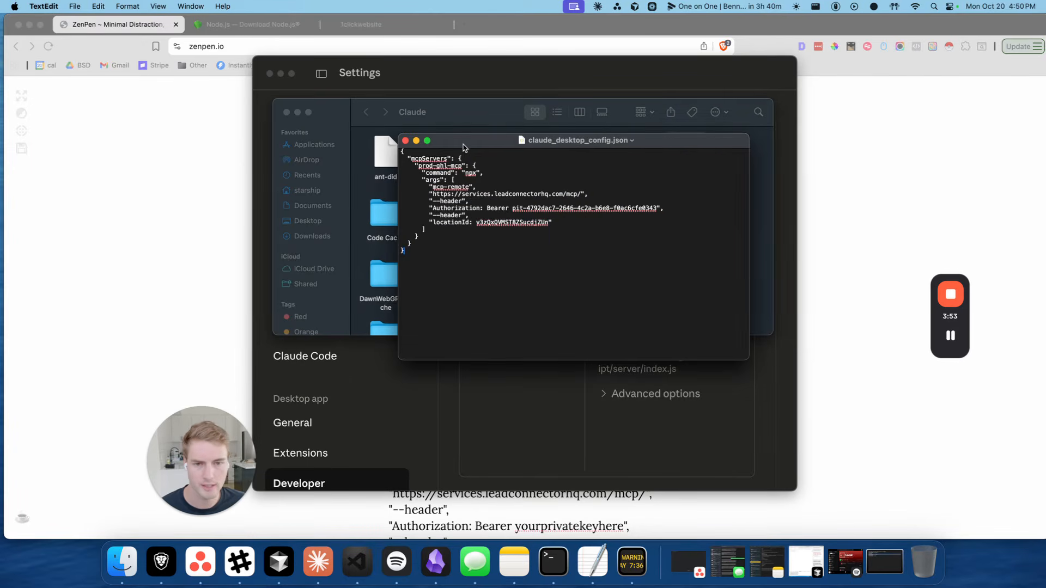
# Delete the prod-ghl-mcp server block and then all remaining text from claude_desktop_config.json
pyautogui.click(297, 111)
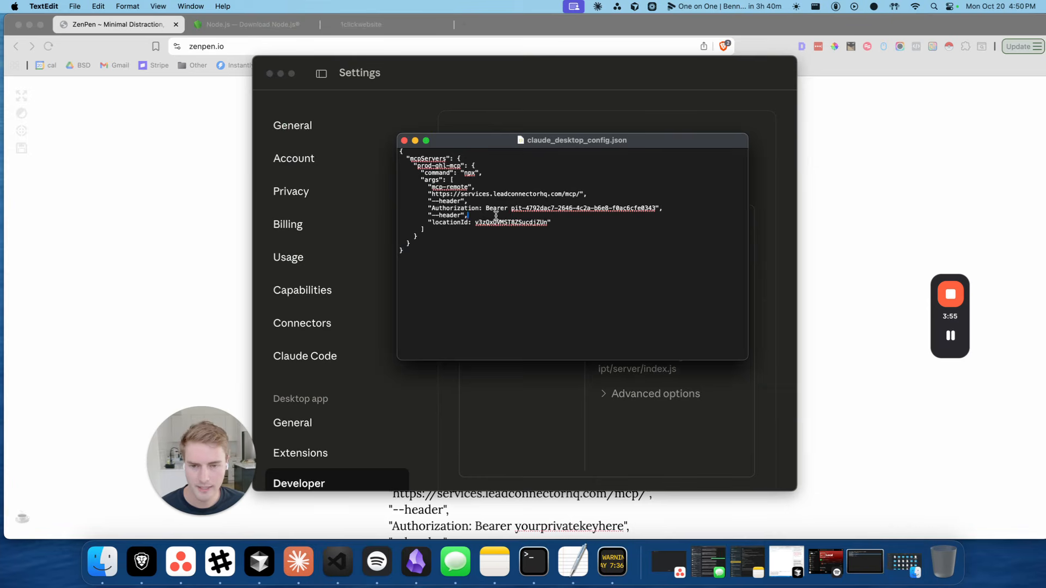
pyautogui.moveTo(460, 158); pyautogui.dragTo(409, 242)
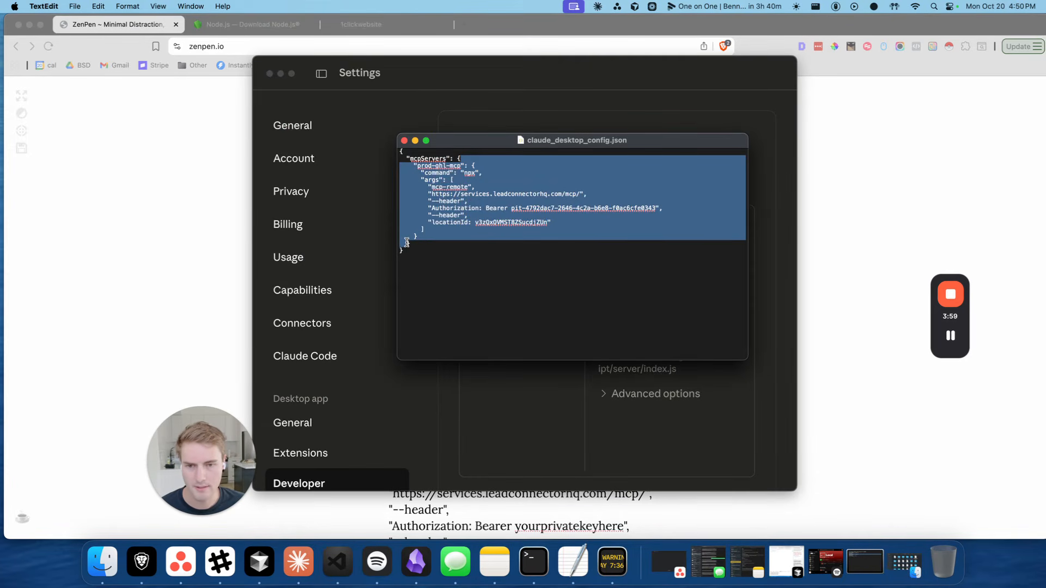
pyautogui.press('BackSpace')
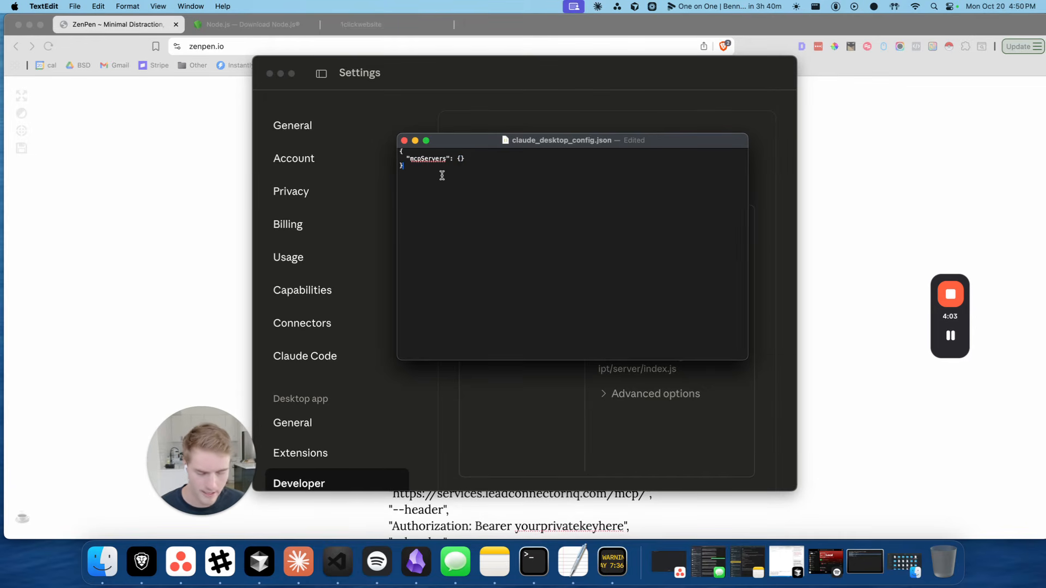
pyautogui.press('super+a')
pyautogui.press('BackSpace')
pyautogui.click(193, 145)
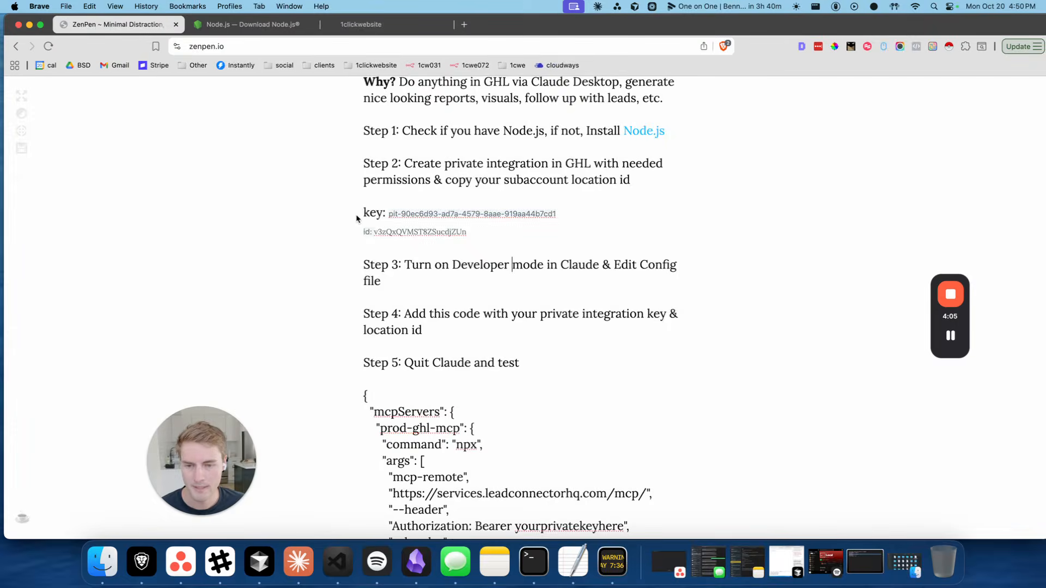
# Replace the yourprivatekeyhere placeholder after Bearer with the private integration key from the notes
pyautogui.scroll(-3, 363, 229)
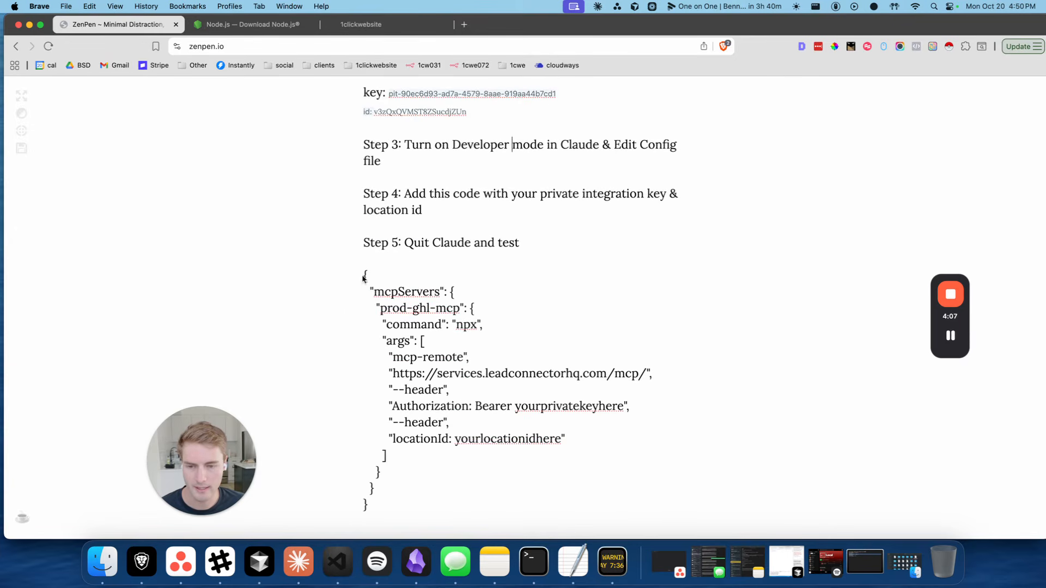
pyautogui.moveTo(364, 272); pyautogui.dragTo(342, 275)
pyautogui.click(381, 501)
pyautogui.click(366, 316)
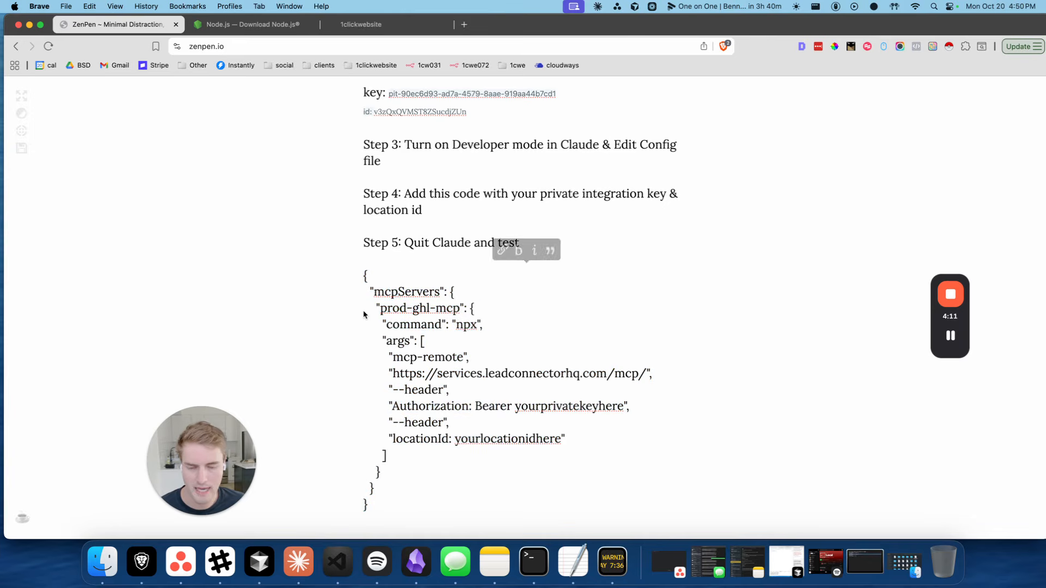
pyautogui.doubleClick(565, 410)
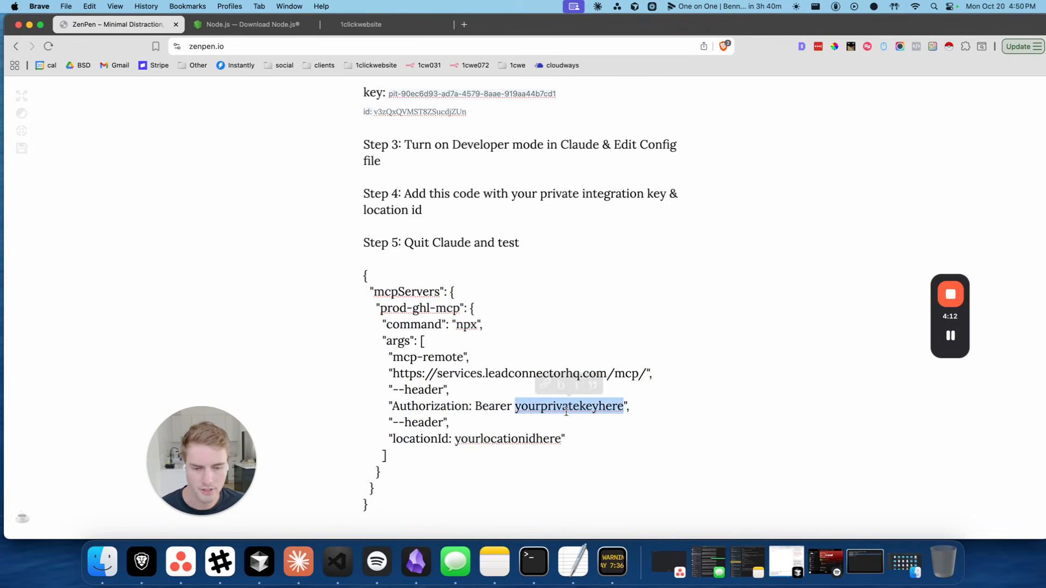
pyautogui.tripleClick(532, 405)
pyautogui.click(556, 406)
pyautogui.scroll(2, 519, 361)
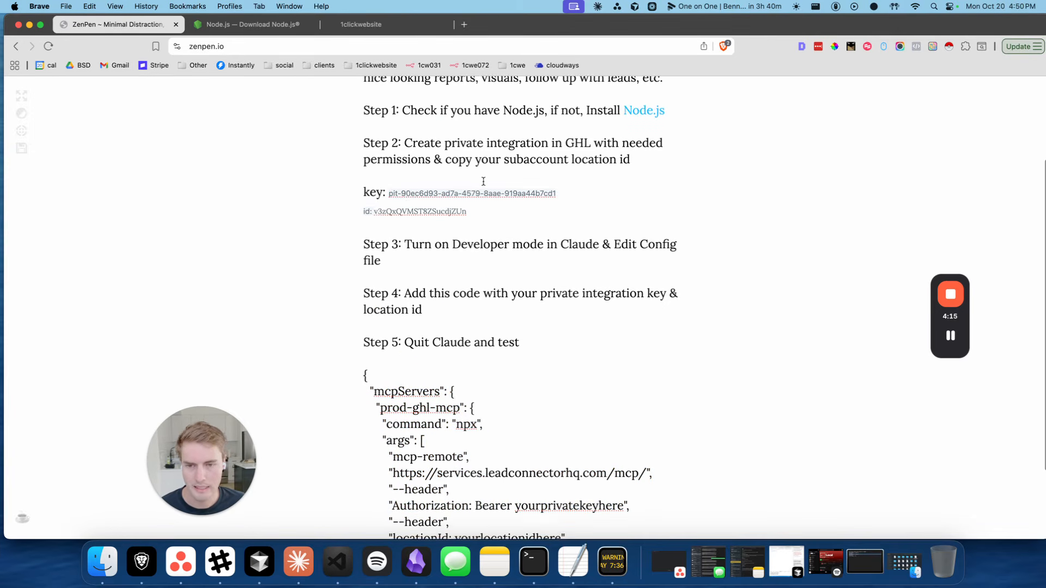
pyautogui.doubleClick(407, 197)
pyautogui.click(390, 197)
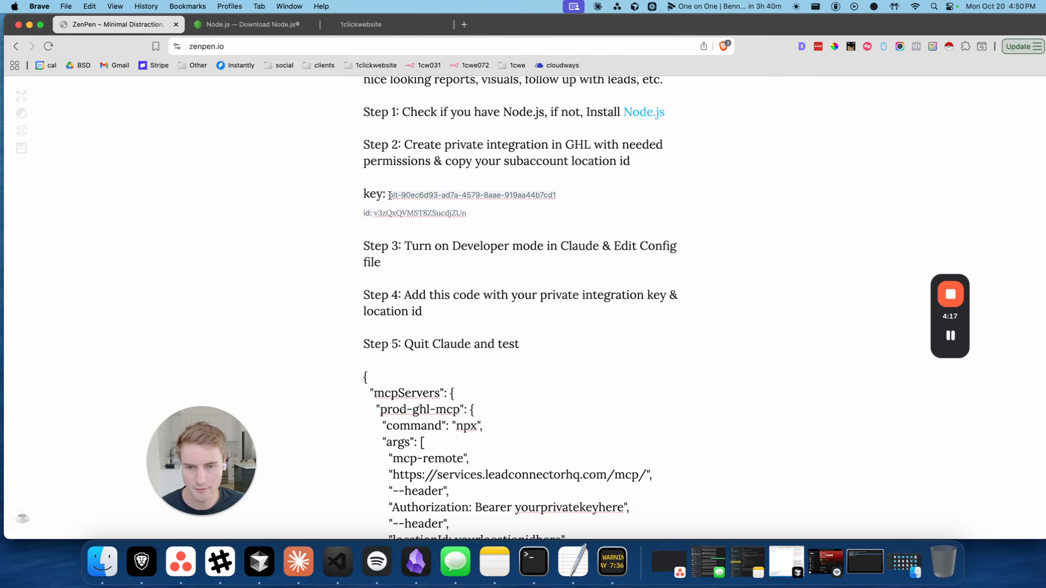
pyautogui.moveTo(390, 196); pyautogui.dragTo(557, 197)
pyautogui.press('super+c')
pyautogui.scroll(-2, 558, 197)
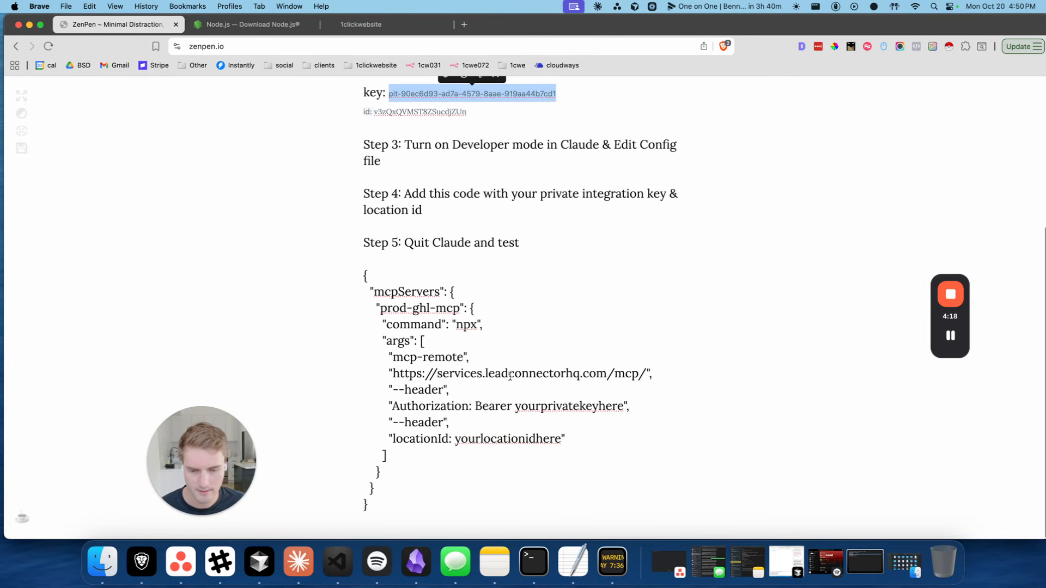
pyautogui.doubleClick(540, 406)
pyautogui.press('super+v')
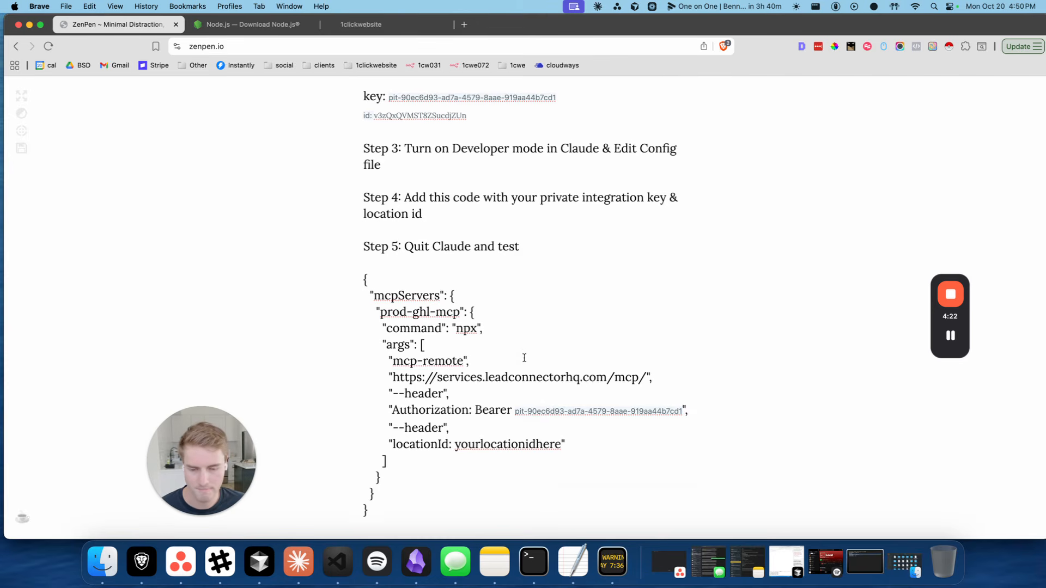
# Replace the yourlocationidhere placeholder with the real location id from the notes
pyautogui.scroll(3, 432, 413)
pyautogui.doubleClick(421, 267)
pyautogui.press('super+c')
pyautogui.scroll(-3, 421, 270)
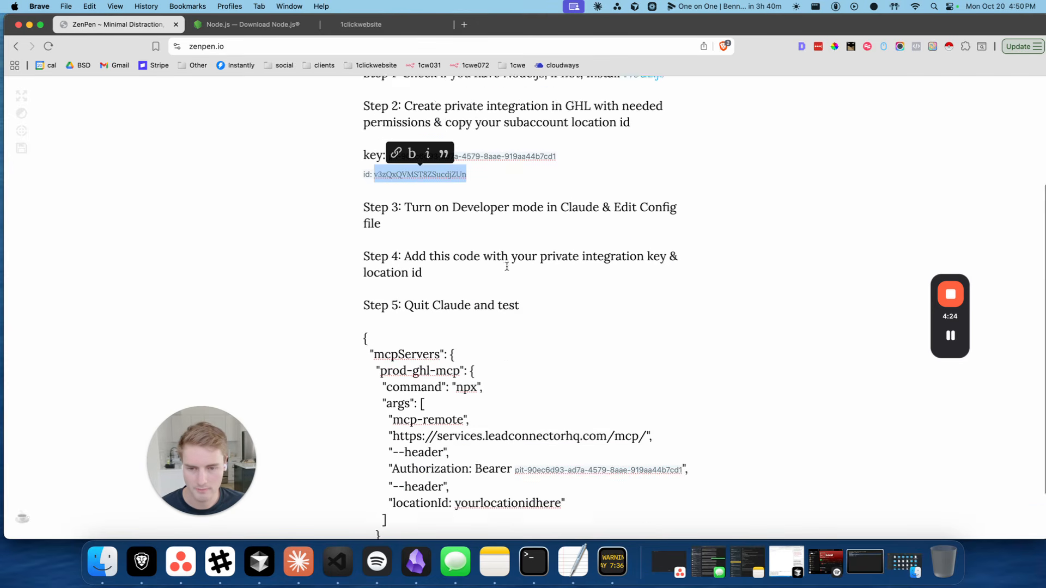
pyautogui.doubleClick(495, 438)
pyautogui.press('super+v')
# Copy the whole completed JSON config block
pyautogui.press('super+a')
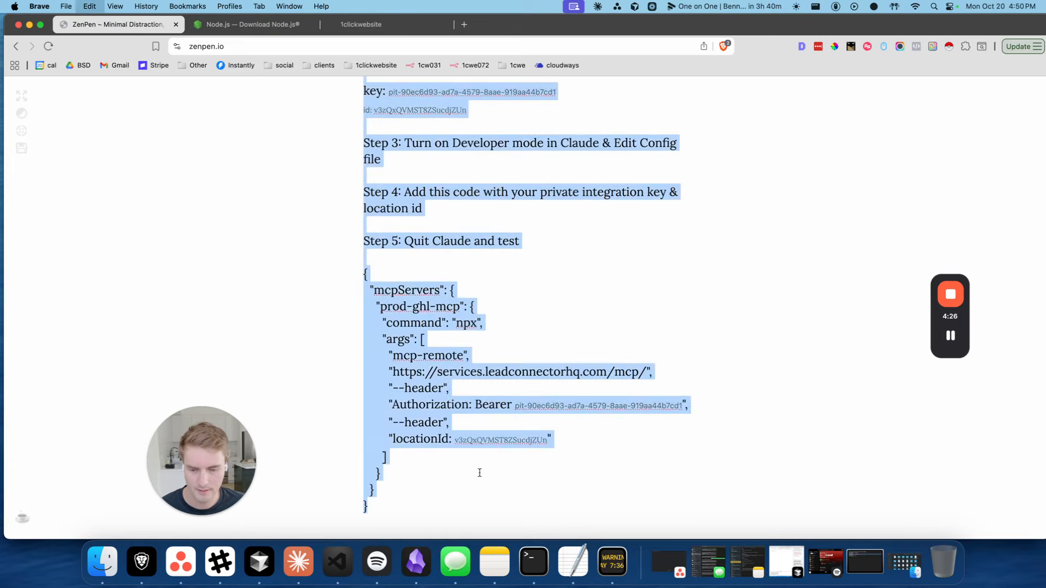
pyautogui.moveTo(397, 511); pyautogui.dragTo(352, 283)
pyautogui.press('super+c')
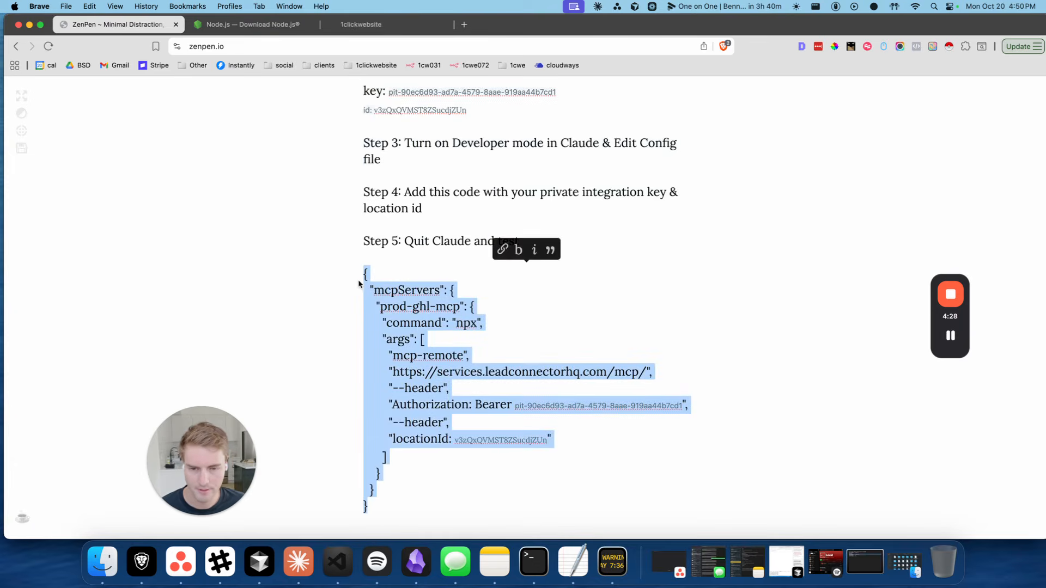
pyautogui.press('super+Tab')
# Paste the prod-ghl-mcp server JSON into claude_desktop_config.json and save it
pyautogui.moveTo(683, 143); pyautogui.dragTo(649, 143)
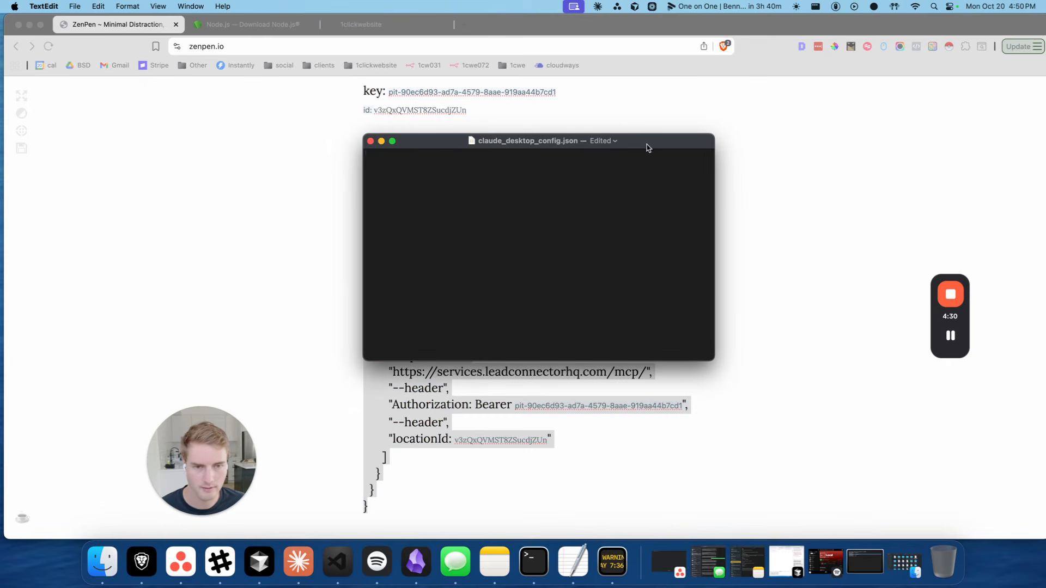
pyautogui.press('super+v')
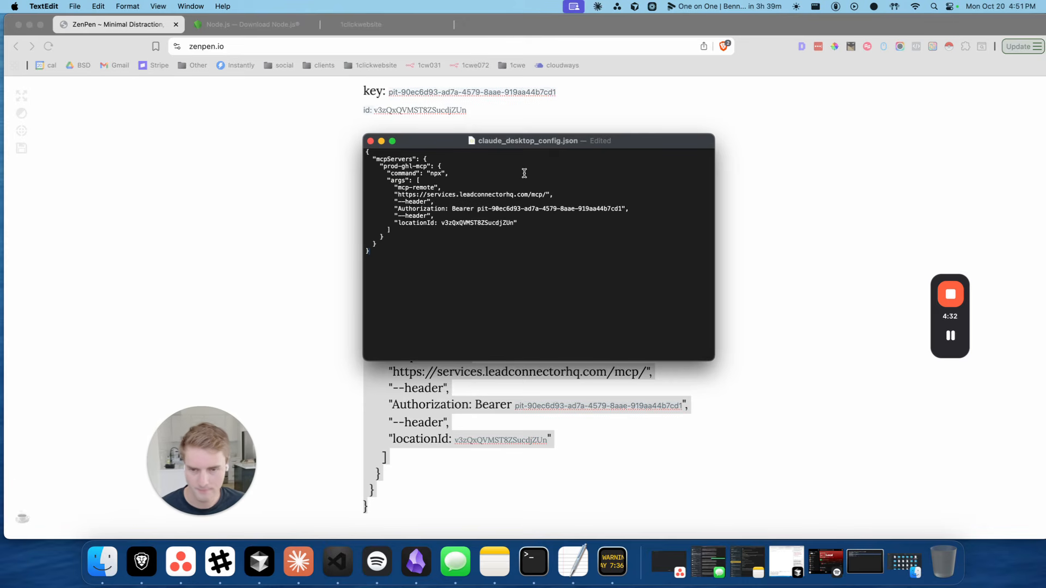
pyautogui.press('super+s')
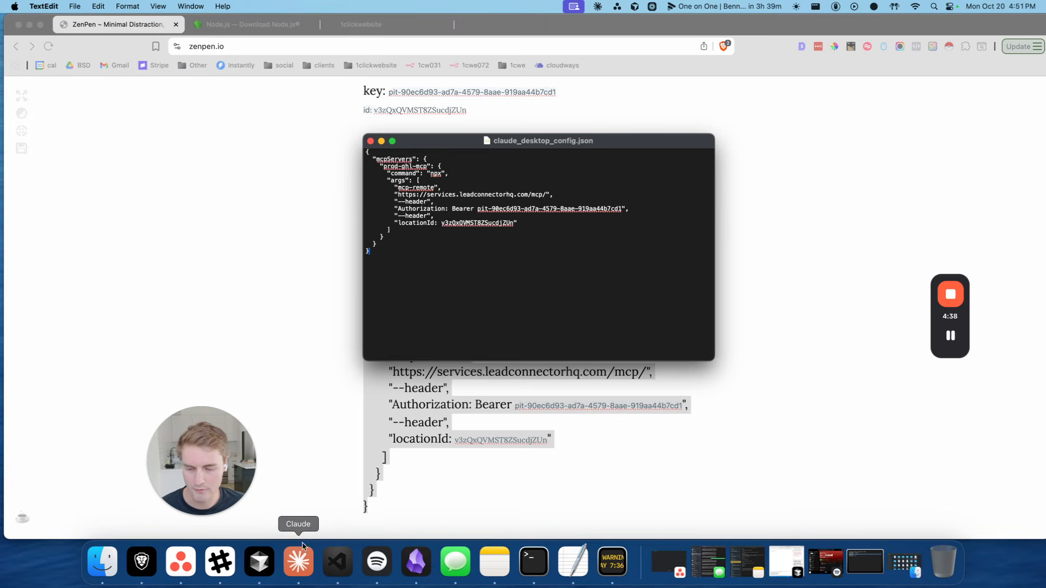
# Quit Claude from the Dock and relaunch it through Spotlight so it reloads the config
pyautogui.rightClick(293, 565)
pyautogui.click(306, 522)
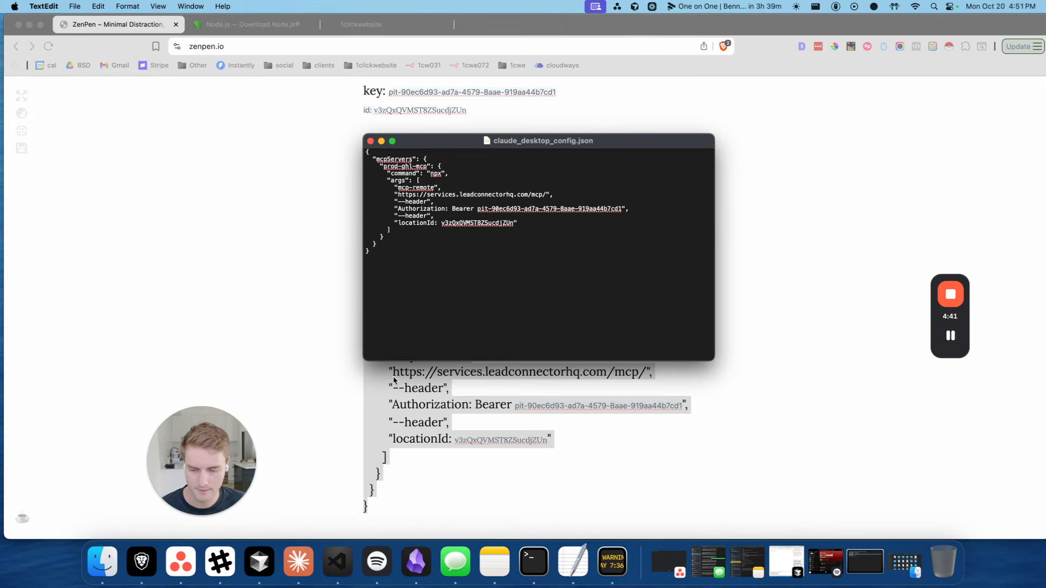
pyautogui.press('super+space')
pyautogui.write('cla')
pyautogui.press('Return')
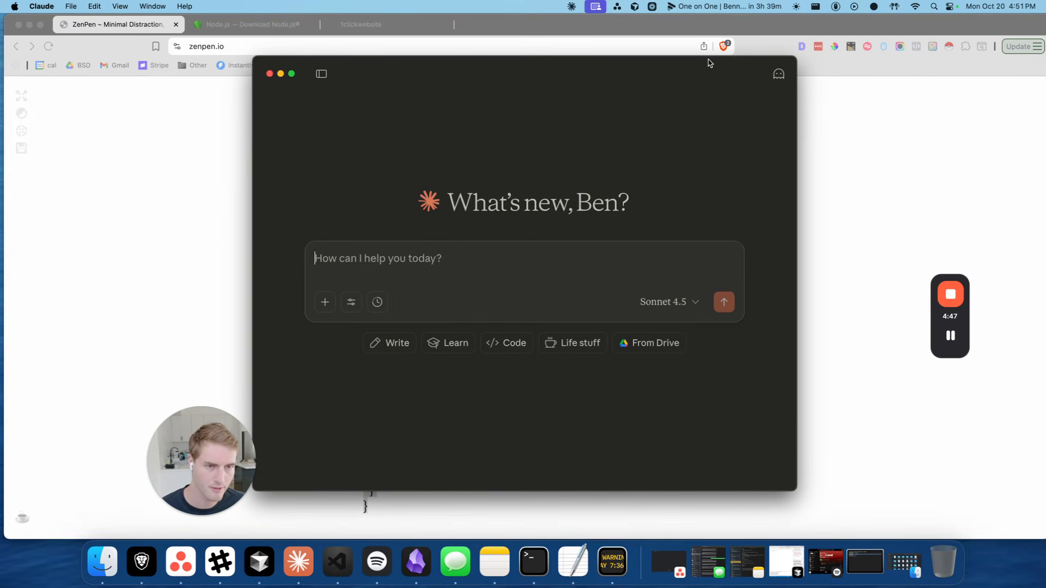
pyautogui.moveTo(423, 68); pyautogui.dragTo(442, 67)
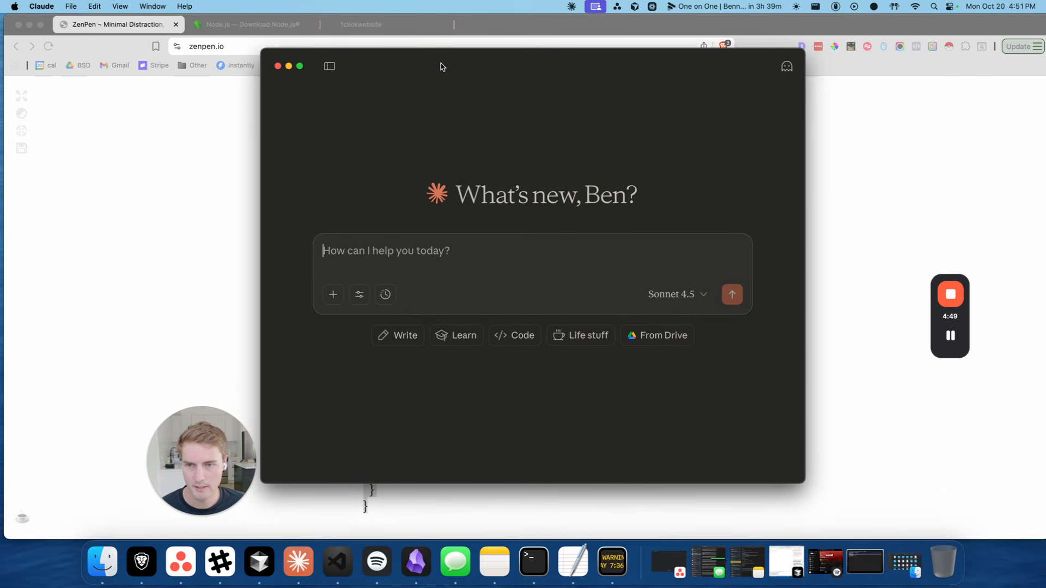
pyautogui.moveTo(368, 62); pyautogui.dragTo(361, 63)
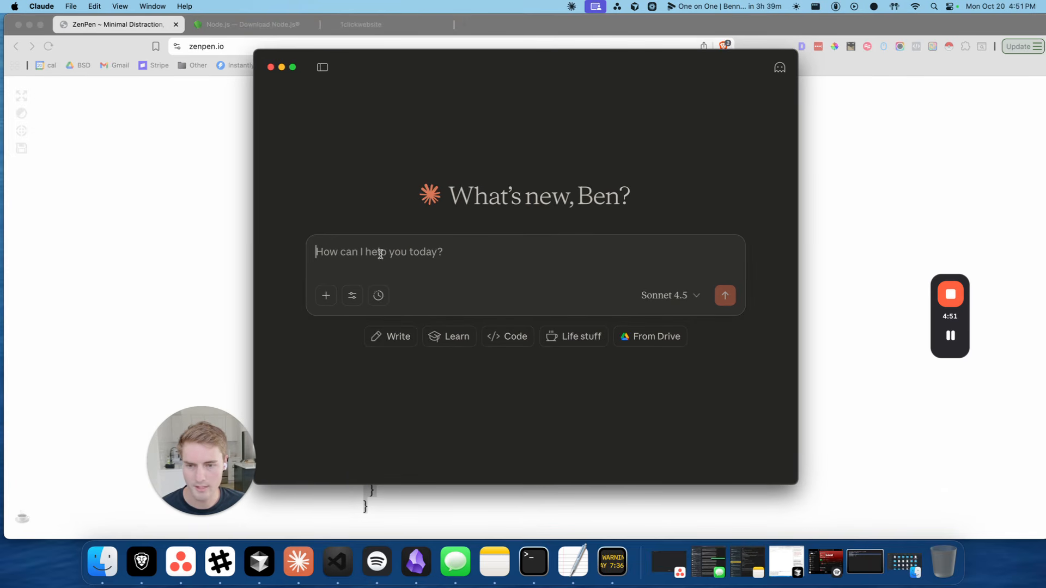
pyautogui.click(352, 295)
pyautogui.scroll(-5, 415, 370)
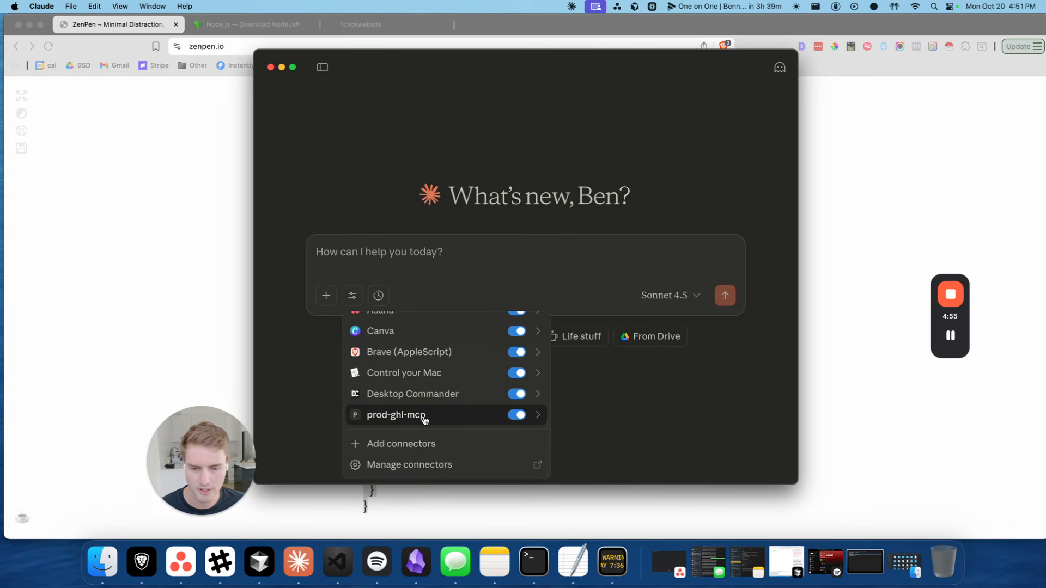
pyautogui.click(461, 417)
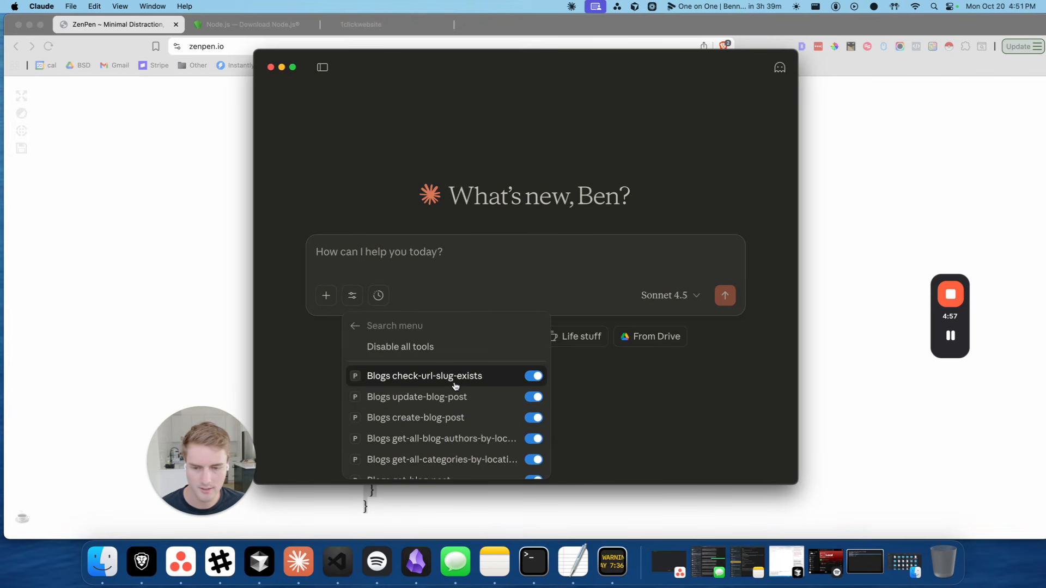
pyautogui.scroll(-3, 463, 375)
pyautogui.scroll(-10, 474, 359)
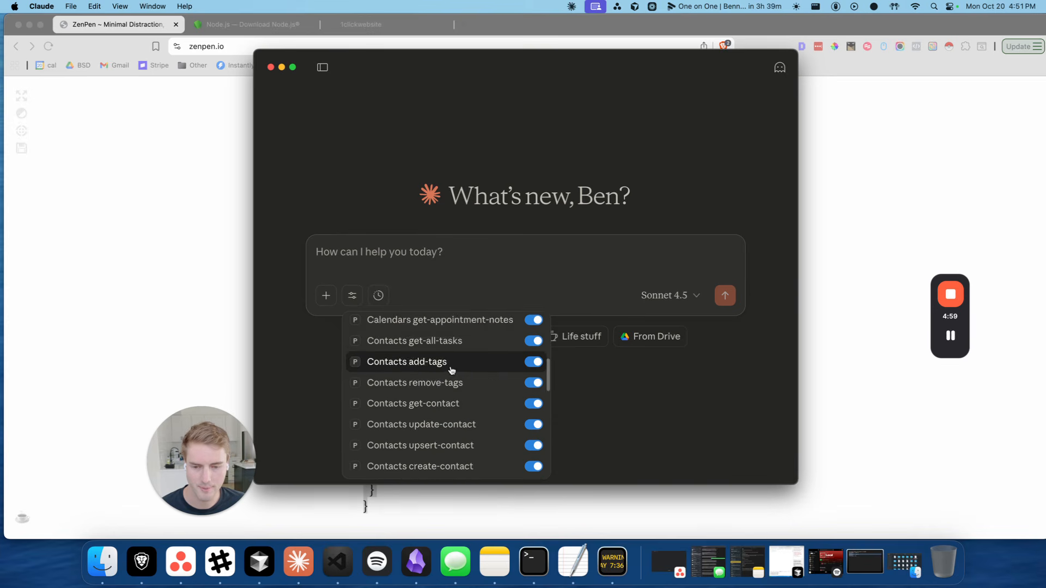
pyautogui.scroll(-8, 469, 342)
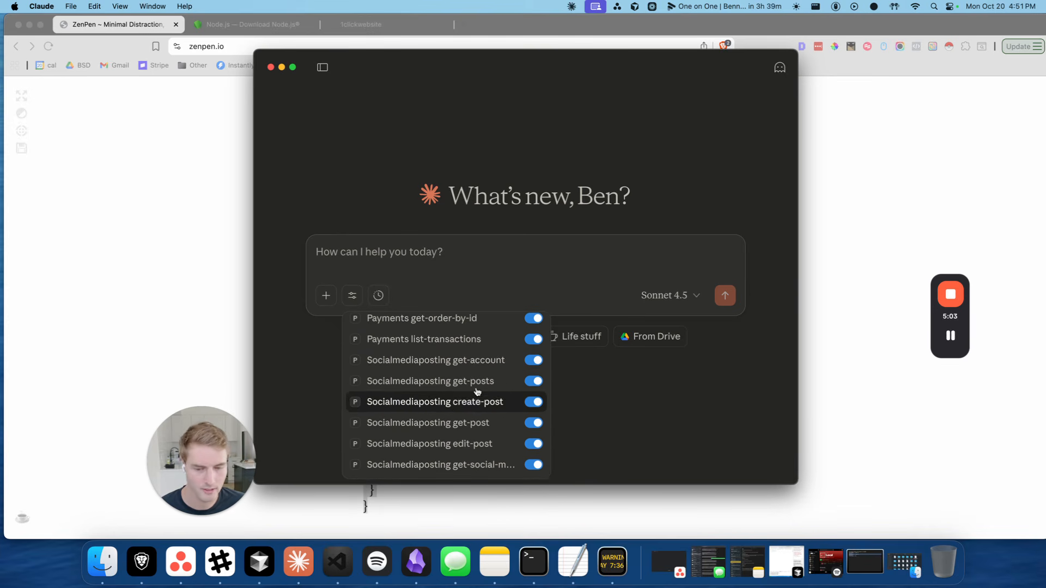
pyautogui.scroll(8, 438, 387)
pyautogui.scroll(12, 438, 398)
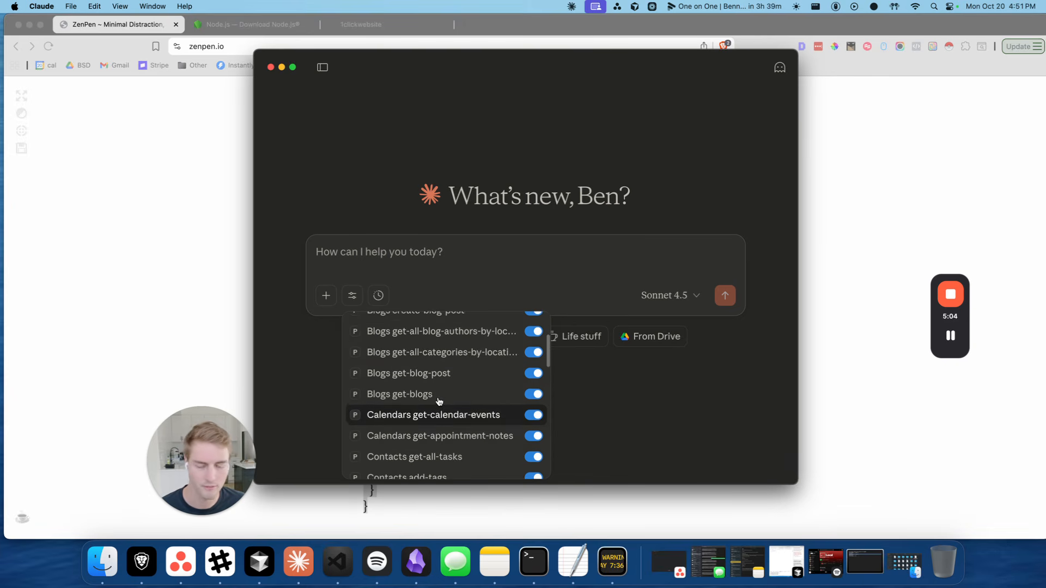
pyautogui.click(419, 267)
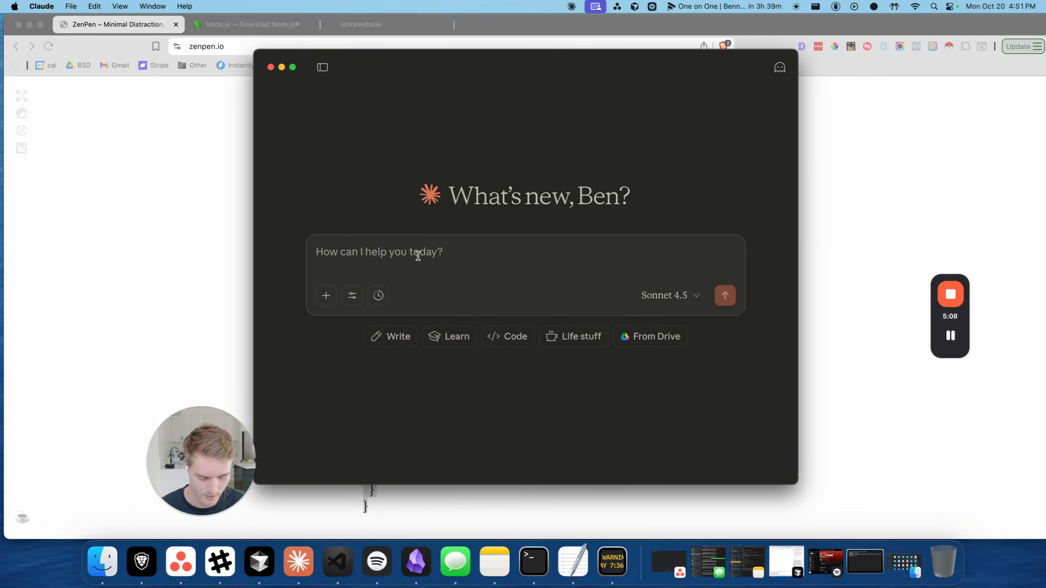
# Send Claude the prompt 'look at my pipelines in ghl, what do you see? show no contact info'
pyautogui.write('look at my pip')
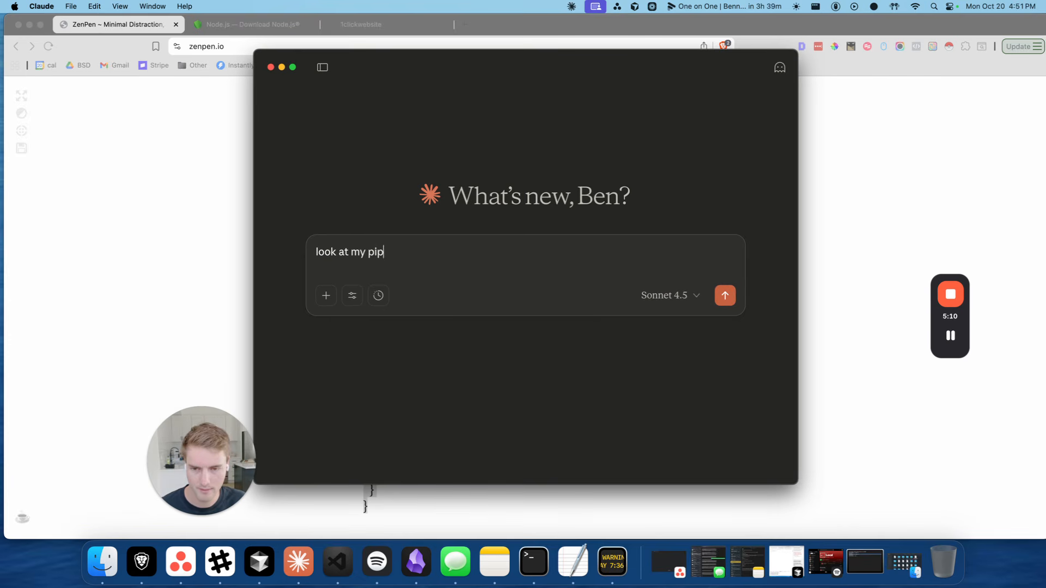
pyautogui.write('elines in ghl, what do you see?')
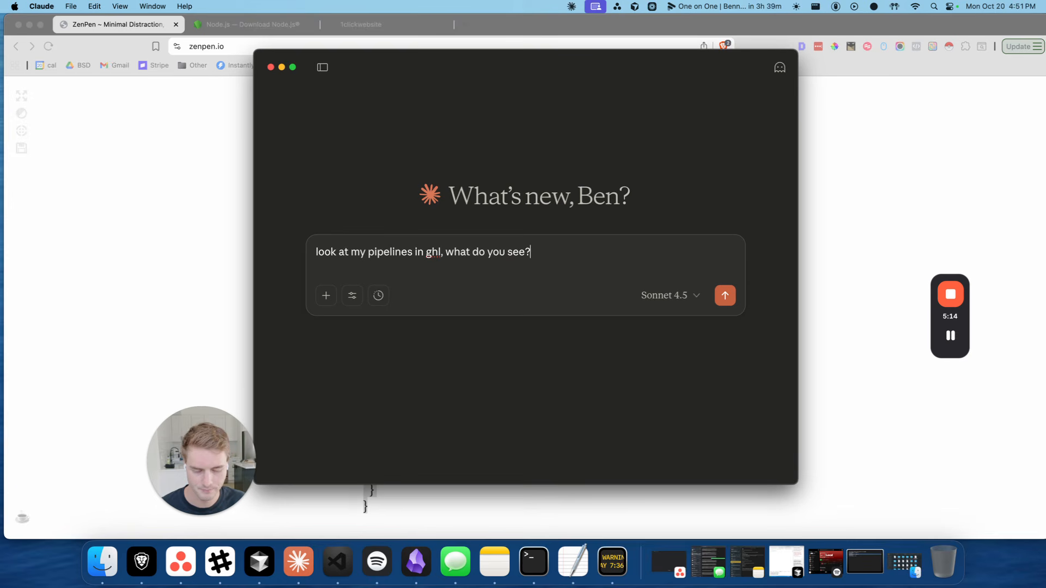
pyautogui.write(' show no contact ')
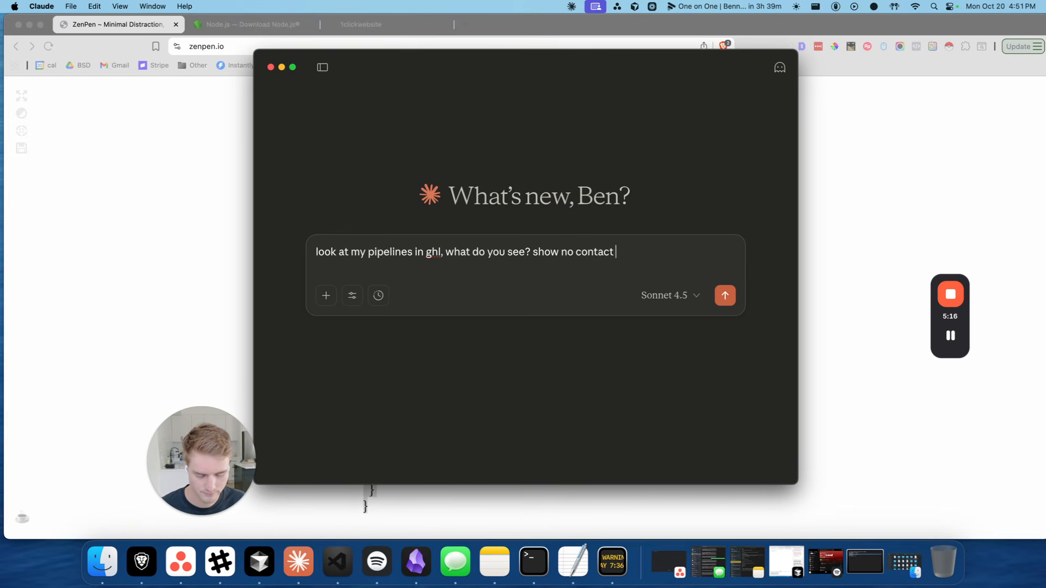
pyautogui.write('info')
pyautogui.press('Return')
pyautogui.moveTo(599, 66)
pyautogui.mouseDown()
pyautogui.moveTo(624, 68)
pyautogui.moveTo(586, 73)
pyautogui.moveTo(588, 83)
pyautogui.mouseUp()
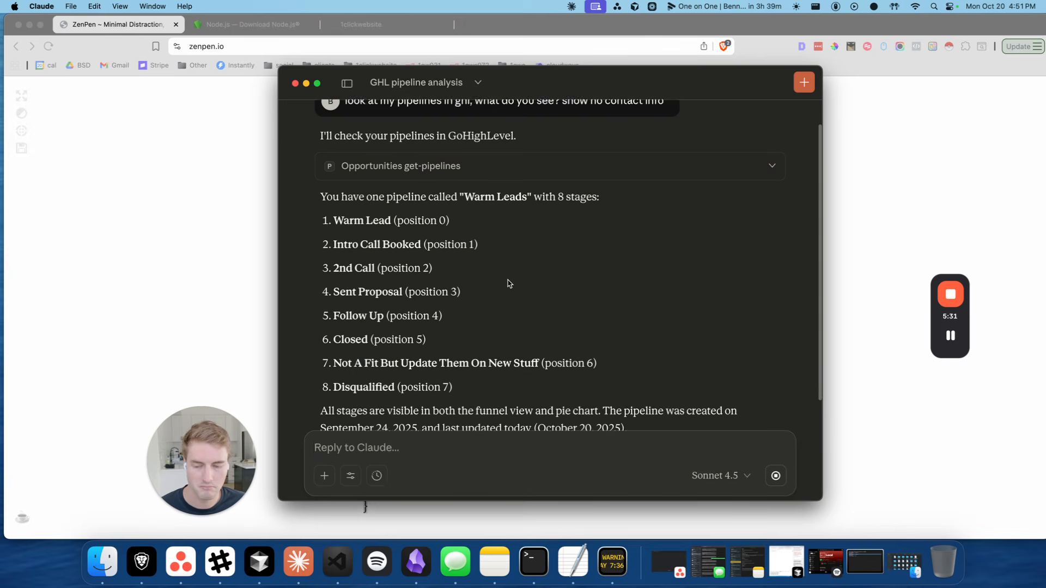
# Scroll through Claude's reply listing the Warm Leads pipeline and its 8 stages
pyautogui.scroll(3, 479, 261)
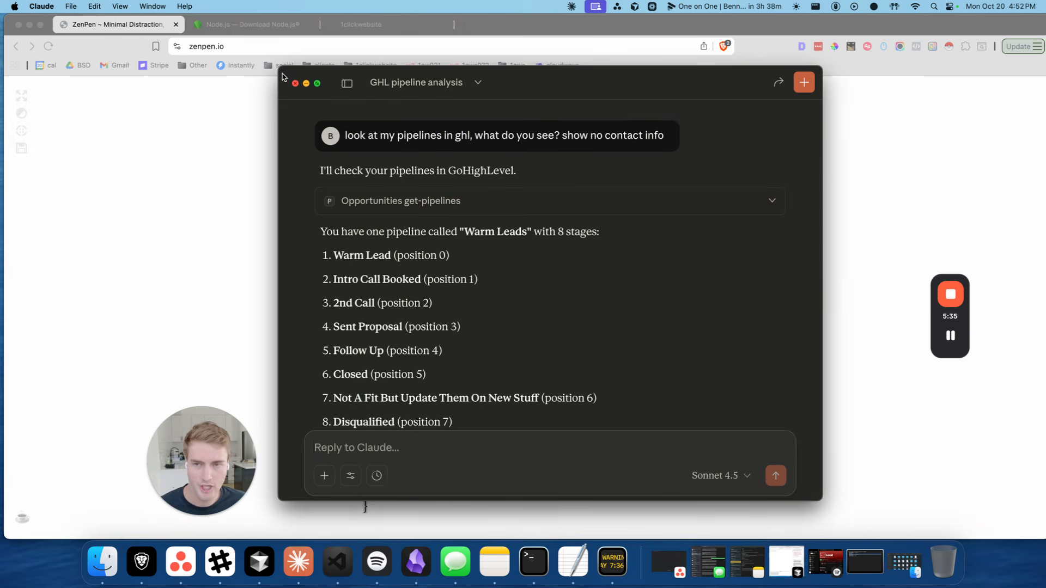
pyautogui.scroll(-2, 431, 267)
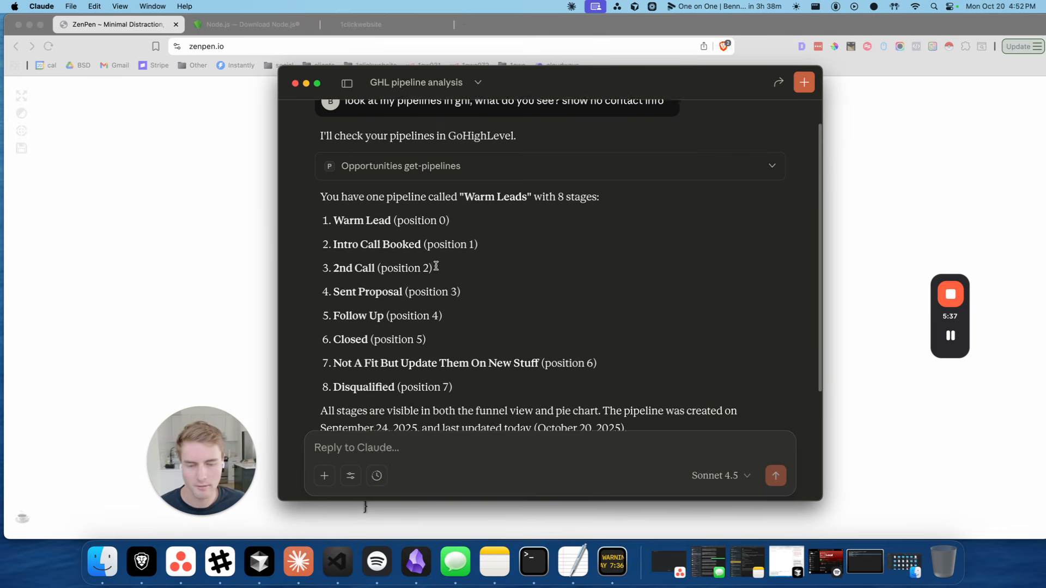
pyautogui.scroll(2, 539, 283)
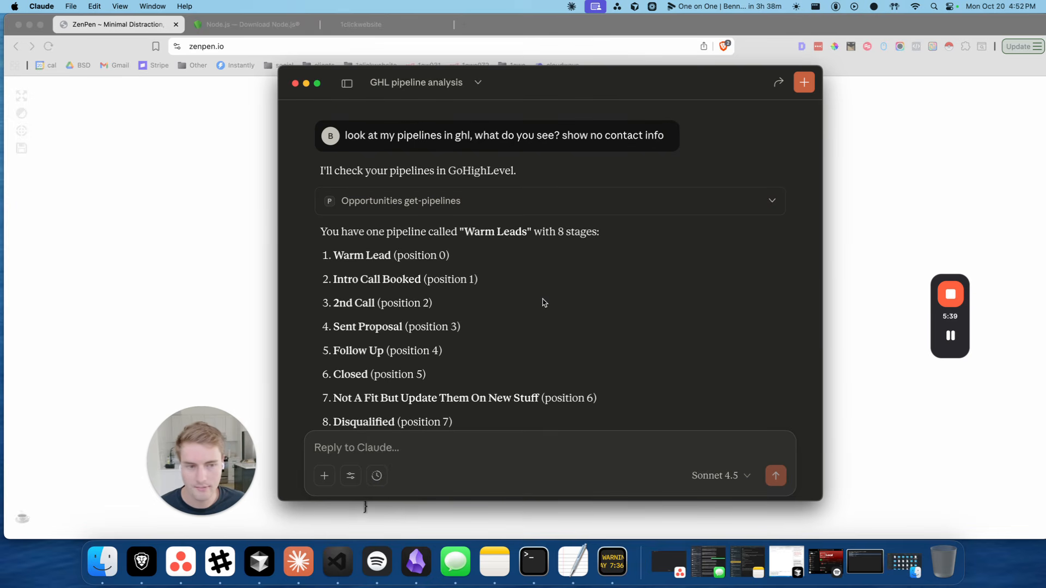